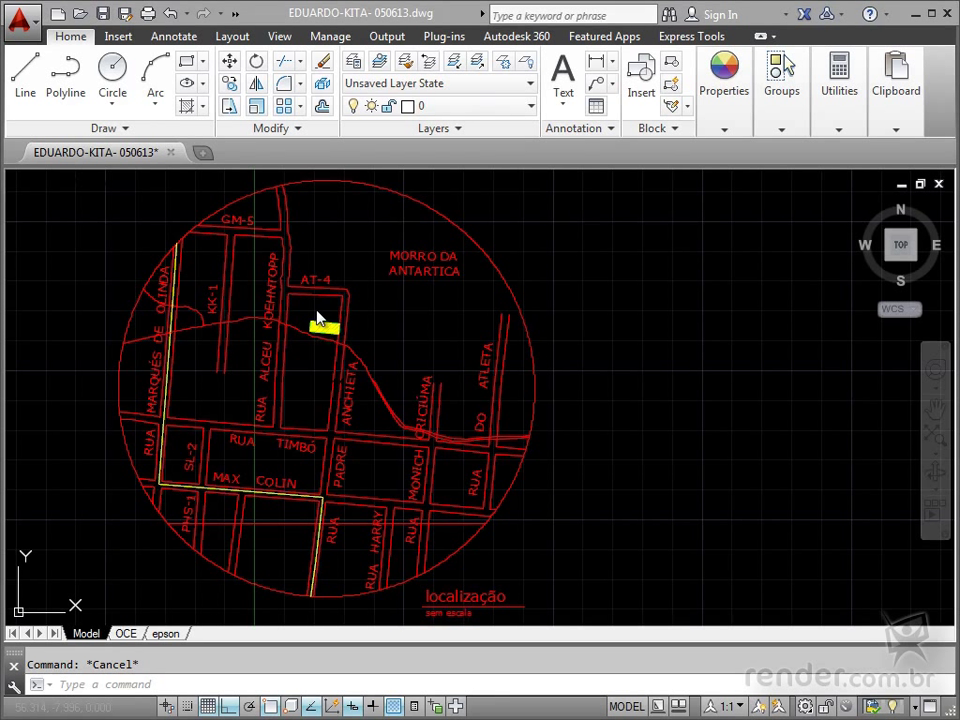
# Zoom in on the yellow hatched building and pan to show MORRO DA ANTARTICA and lot AT-4.
pyautogui.scroll(3, 371, 339)
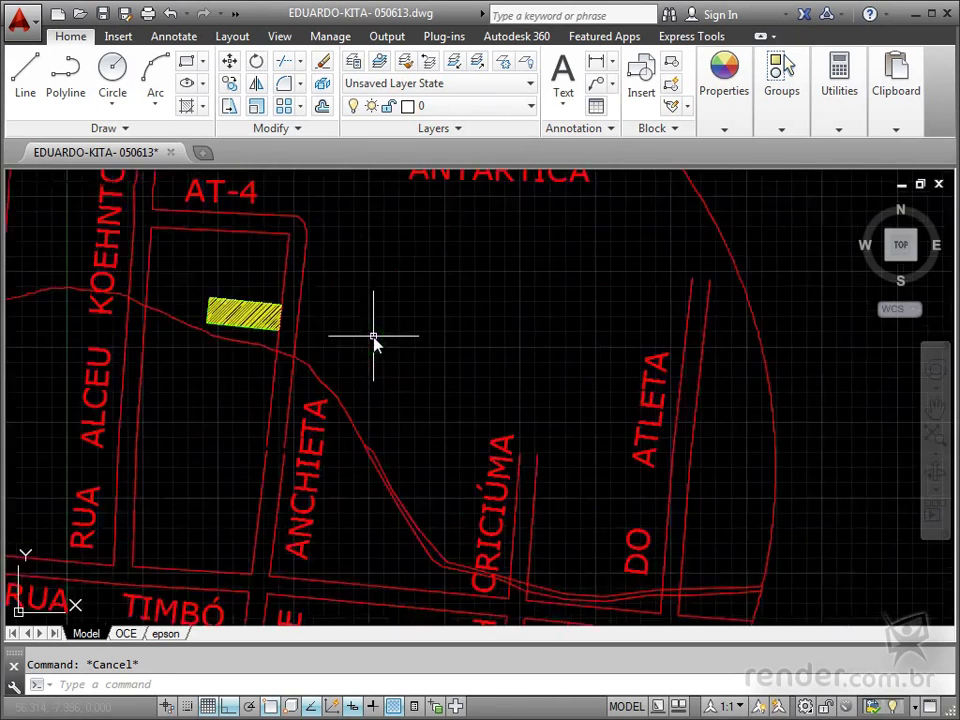
pyautogui.scroll(2, 375, 339)
pyautogui.moveTo(291, 336)
pyautogui.mouseDown(button='middle')
pyautogui.moveTo(246, 333)
pyautogui.moveTo(321, 467)
pyautogui.mouseUp(button='middle')
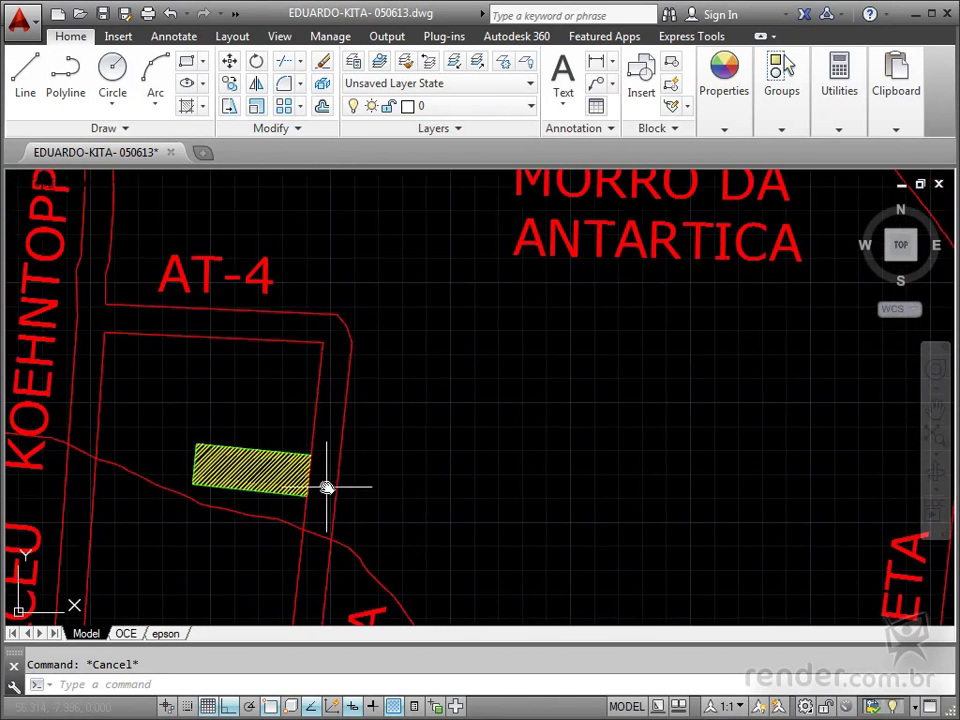
pyautogui.moveTo(379, 336); pyautogui.dragTo(399, 486, button='middle')
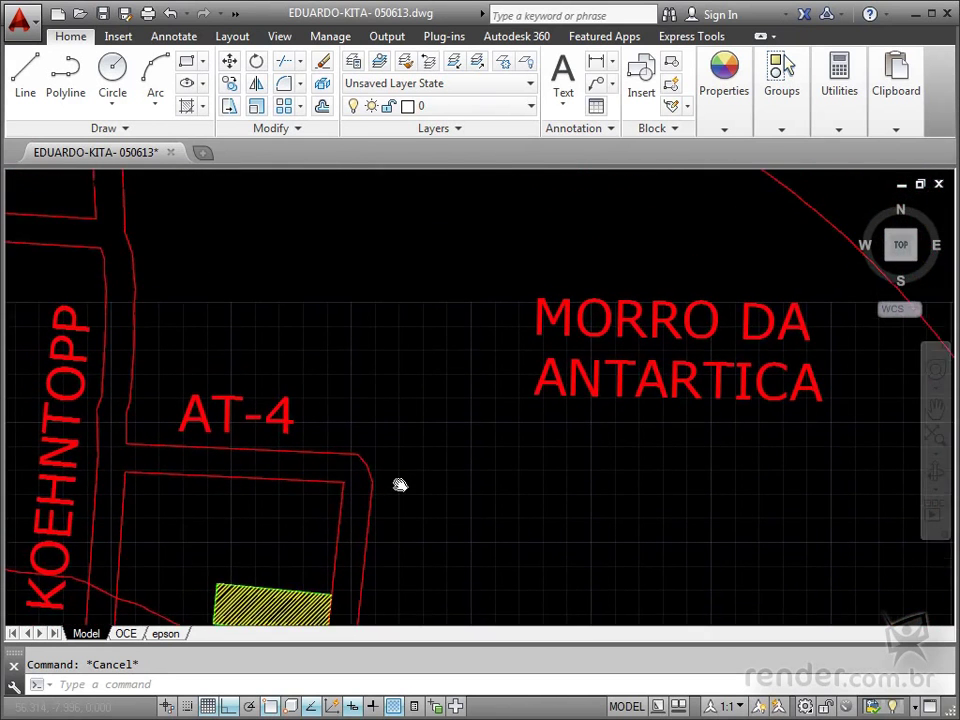
pyautogui.moveTo(258, 391)
pyautogui.mouseDown(button='middle')
pyautogui.moveTo(296, 446)
pyautogui.moveTo(466, 342)
pyautogui.mouseUp(button='middle')
# Pan across RUA TIMBÓ, ANCHIETA, MAX COLIN and PADRE streets, then zoom back out of the map.
pyautogui.scroll(-2, 296, 446)
pyautogui.moveTo(257, 514); pyautogui.dragTo(315, 343, button='middle')
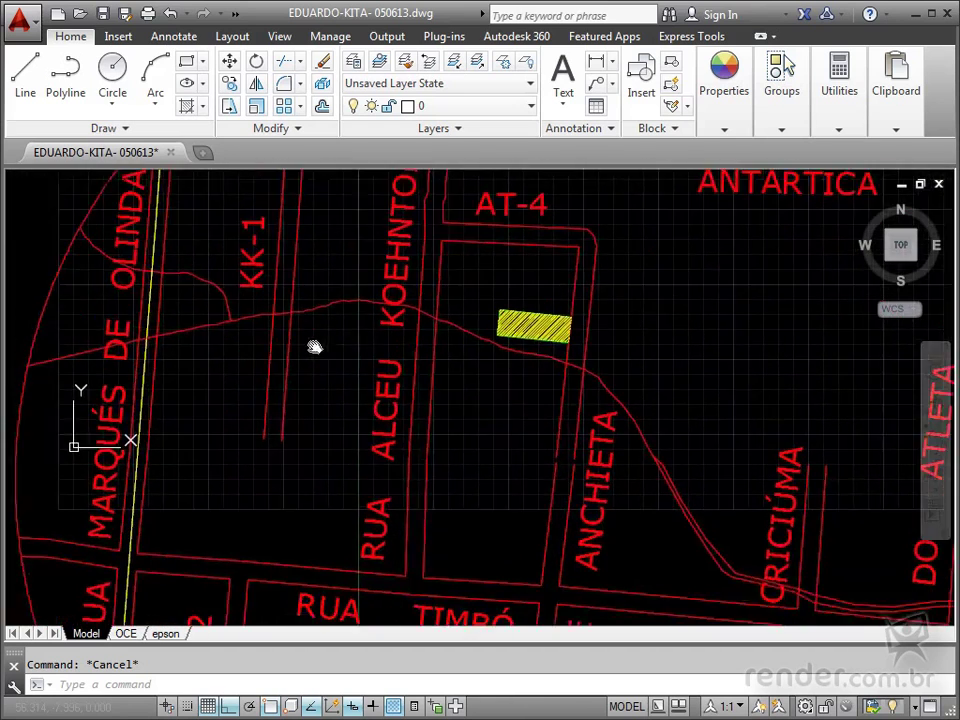
pyautogui.moveTo(284, 508)
pyautogui.mouseDown(button='middle')
pyautogui.moveTo(296, 388)
pyautogui.moveTo(272, 306)
pyautogui.moveTo(288, 340)
pyautogui.mouseUp(button='middle')
pyautogui.scroll(-2, 289, 418)
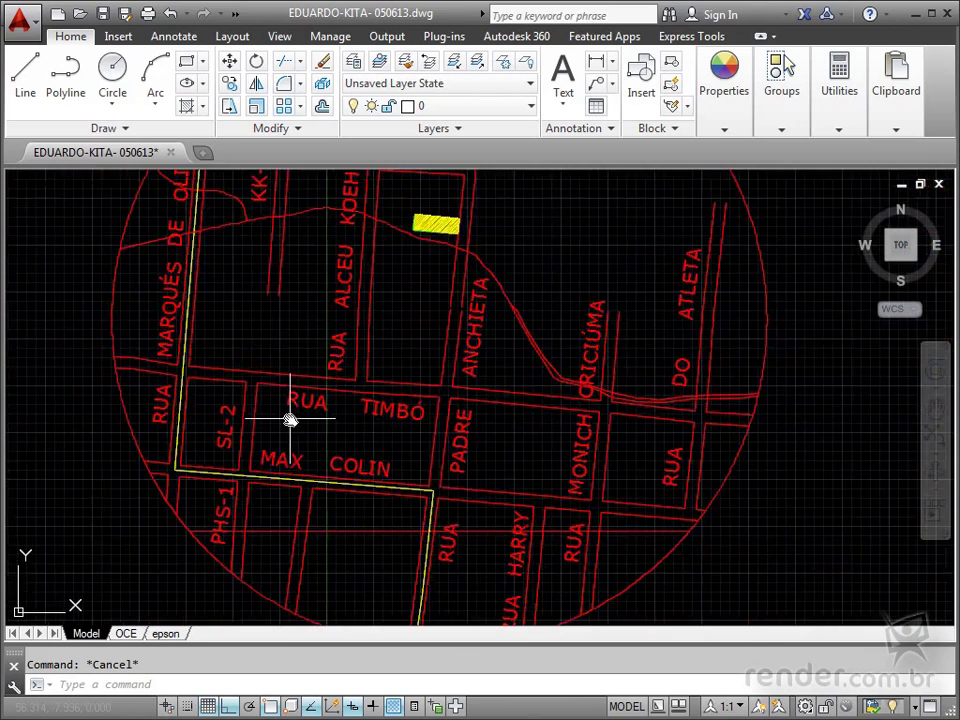
pyautogui.scroll(-2, 289, 418)
# Zoom into the drawing sheets and pan across the elevation panels toward the floor plan.
pyautogui.scroll(-2, 289, 420)
pyautogui.scroll(2, 341, 561)
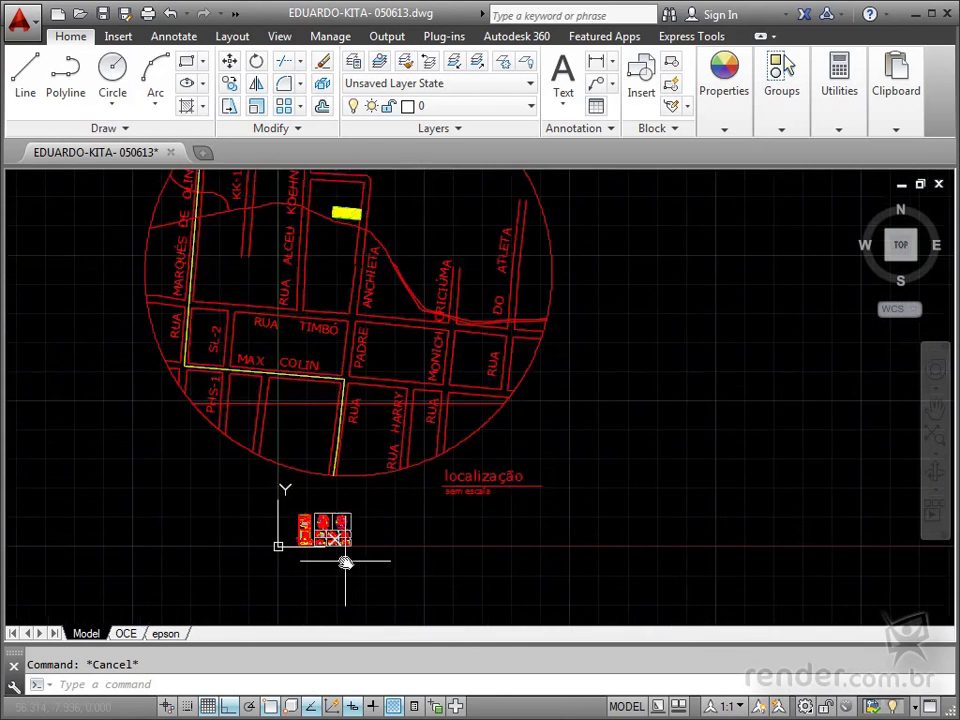
pyautogui.scroll(2, 343, 561)
pyautogui.scroll(2, 343, 557)
pyautogui.scroll(2, 345, 531)
pyautogui.scroll(2, 347, 528)
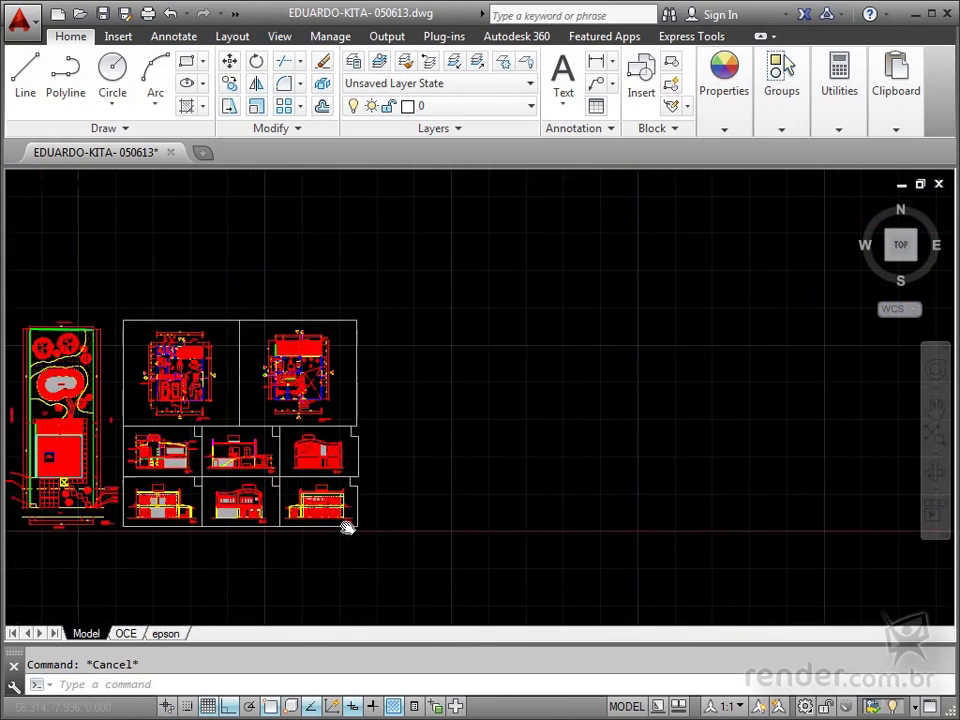
pyautogui.scroll(3, 347, 528)
pyautogui.scroll(2, 340, 511)
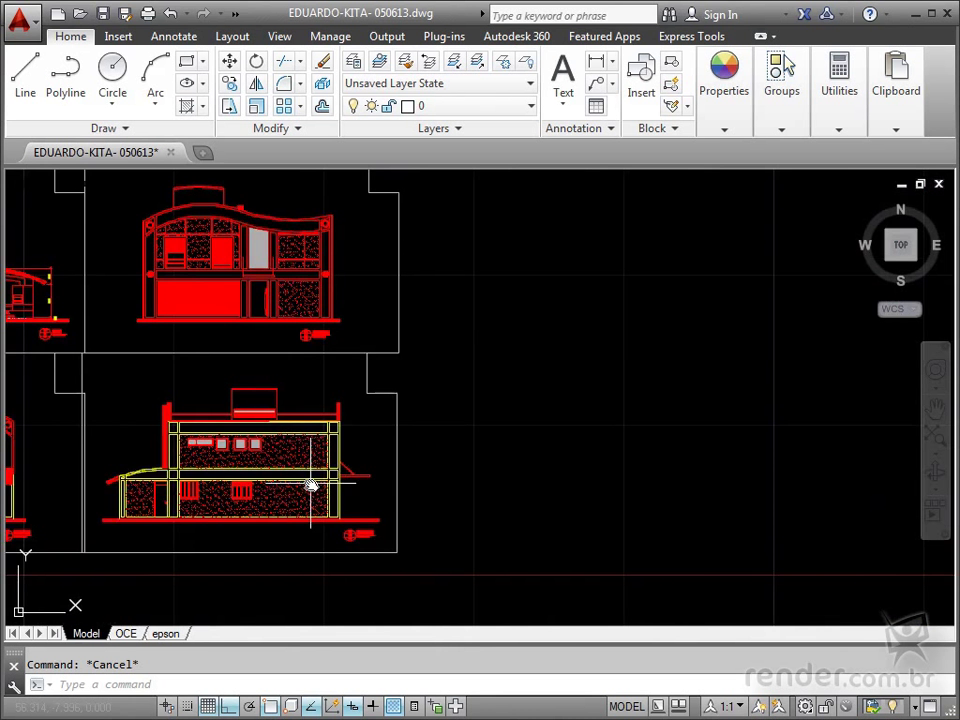
pyautogui.scroll(2, 249, 492)
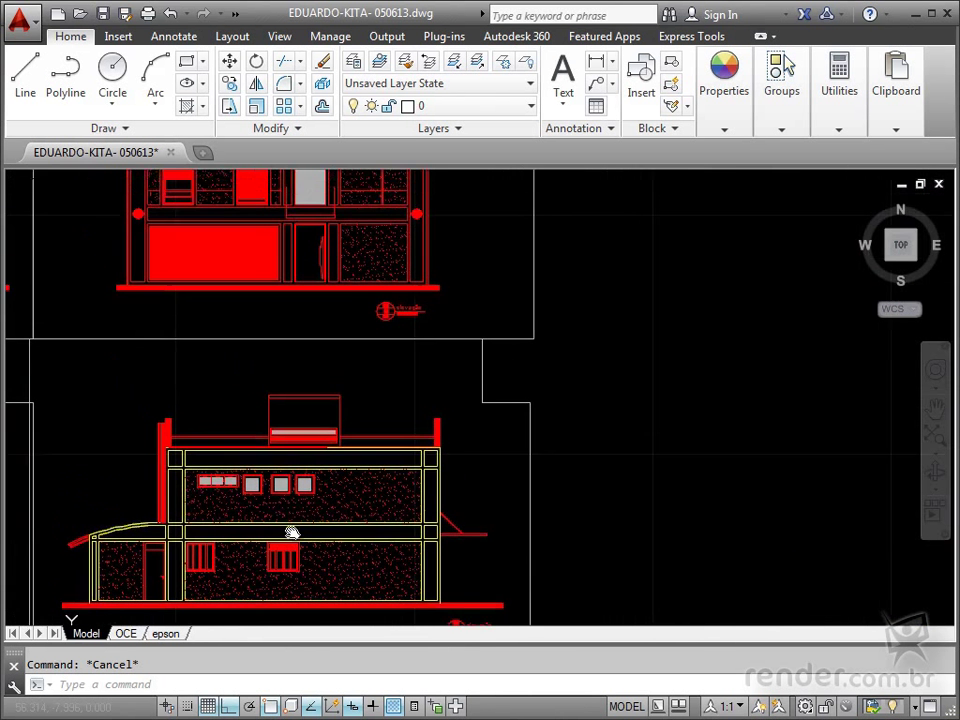
pyautogui.scroll(2, 386, 306)
pyautogui.scroll(3, 387, 307)
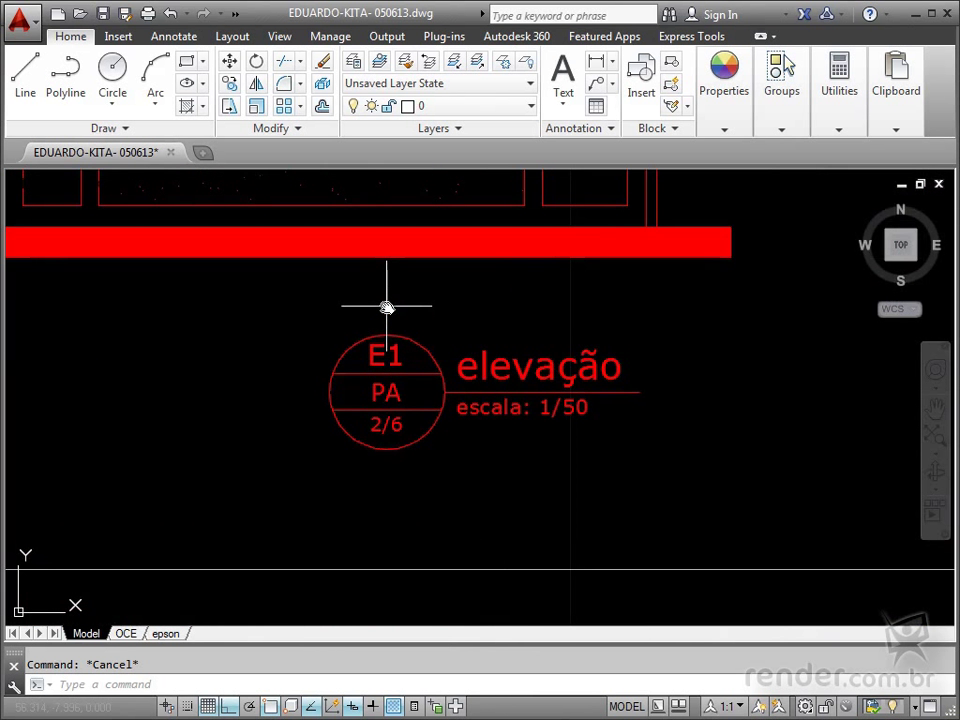
pyautogui.scroll(-3, 386, 306)
pyautogui.scroll(-3, 388, 313)
pyautogui.moveTo(388, 313); pyautogui.dragTo(428, 444, button='middle')
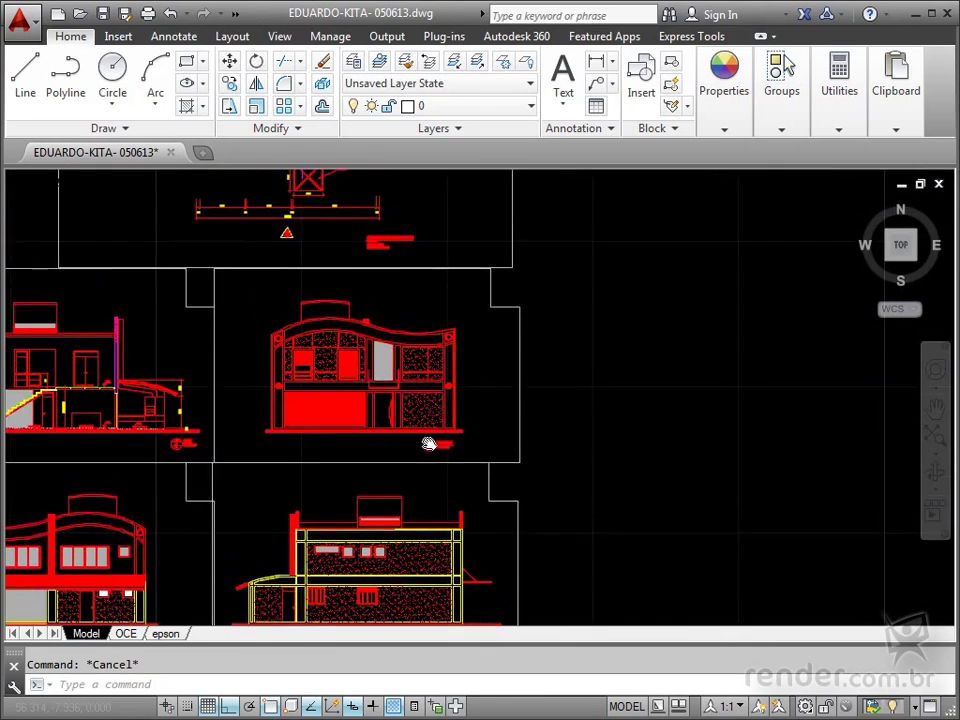
pyautogui.moveTo(332, 369); pyautogui.dragTo(339, 508, button='middle')
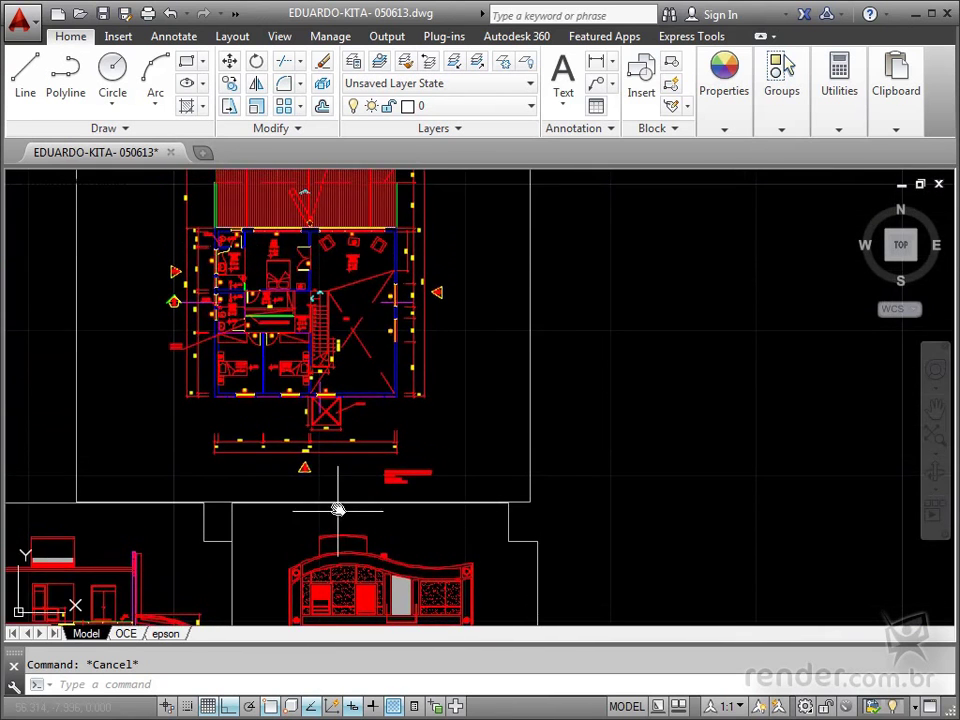
# Zoom onto the upper floor plan's master suite and mezzanine, then pan right across it.
pyautogui.scroll(3, 263, 308)
pyautogui.scroll(2, 261, 290)
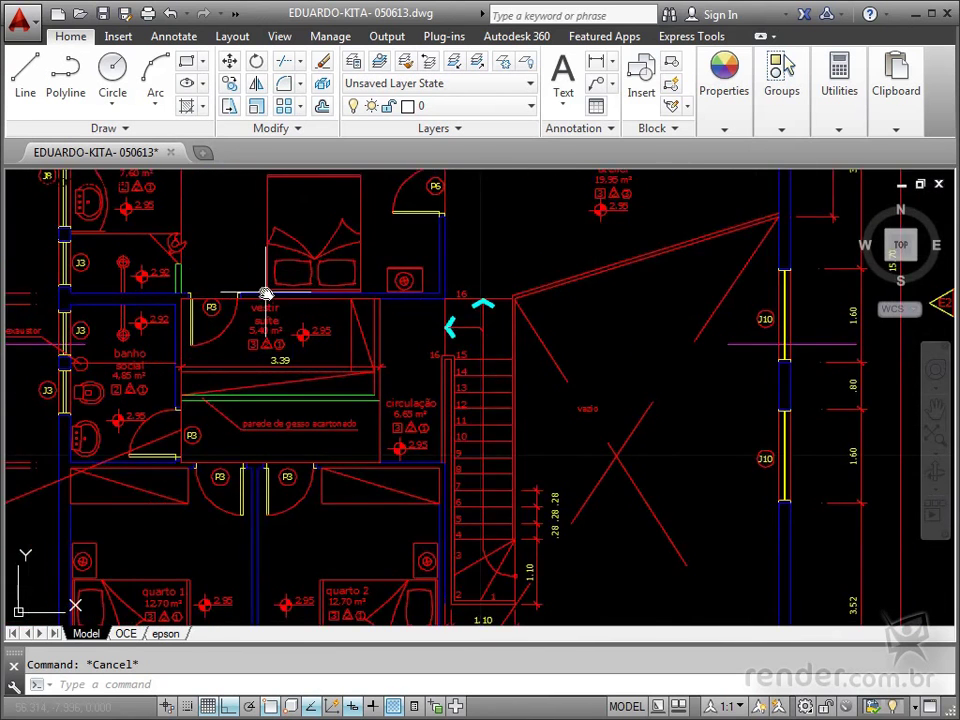
pyautogui.moveTo(265, 294); pyautogui.dragTo(280, 500, button='middle')
pyautogui.scroll(-3, 270, 462)
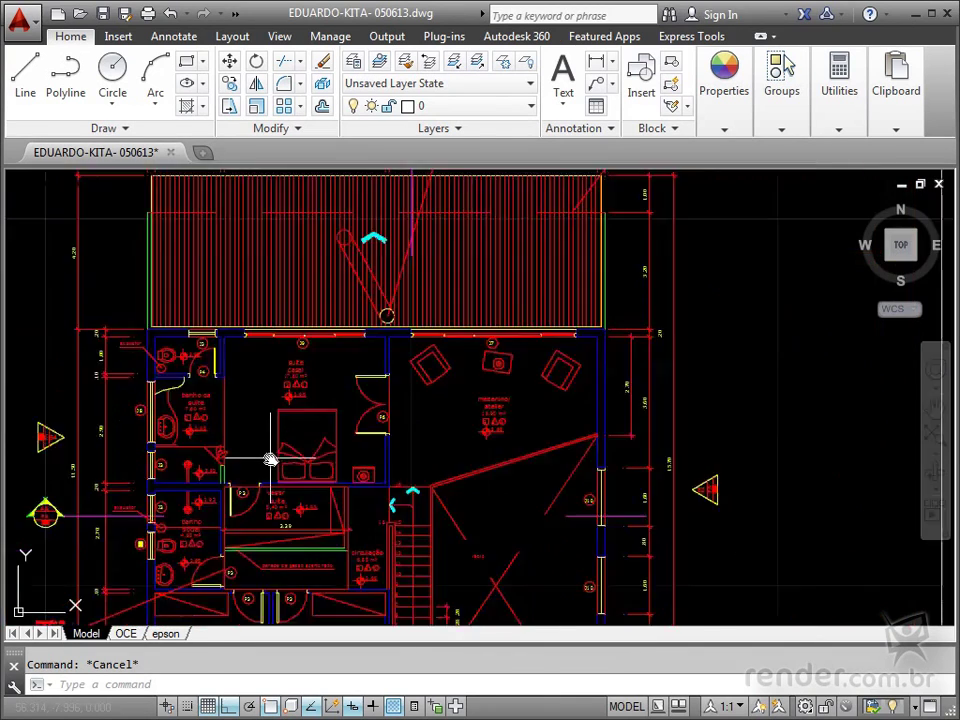
pyautogui.scroll(-3, 272, 458)
pyautogui.moveTo(274, 456); pyautogui.dragTo(467, 388, button='middle')
# Zoom out and recenter until the whole sheet set is in view.
pyautogui.scroll(1, 305, 420)
pyautogui.scroll(-2, 305, 420)
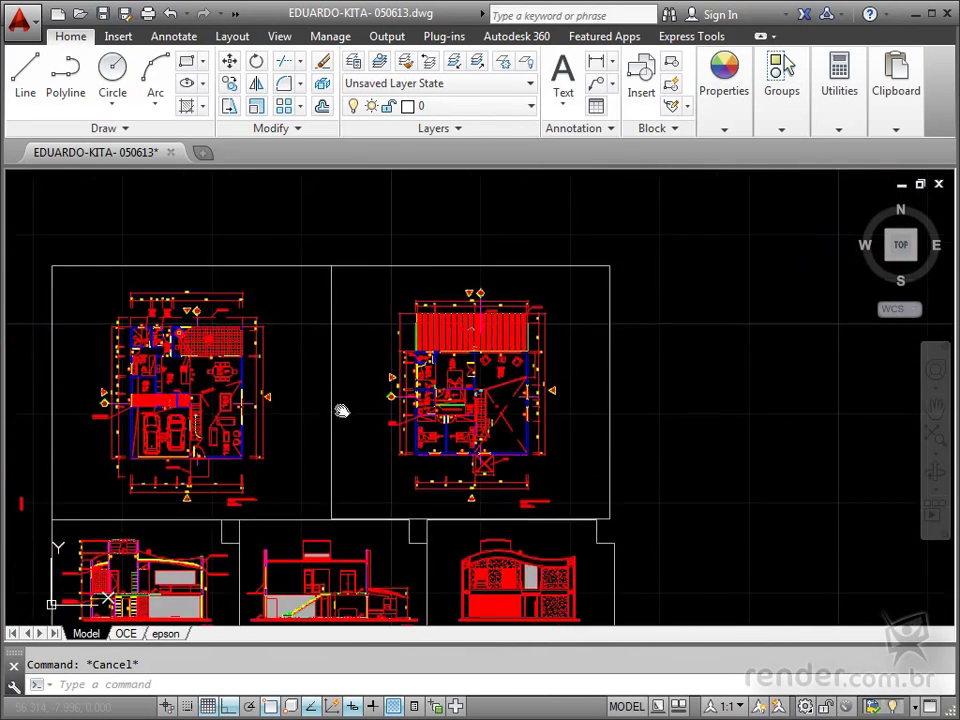
pyautogui.moveTo(341, 411); pyautogui.dragTo(377, 435, button='middle')
pyautogui.scroll(-4, 377, 435)
pyautogui.moveTo(304, 437); pyautogui.dragTo(350, 398, button='middle')
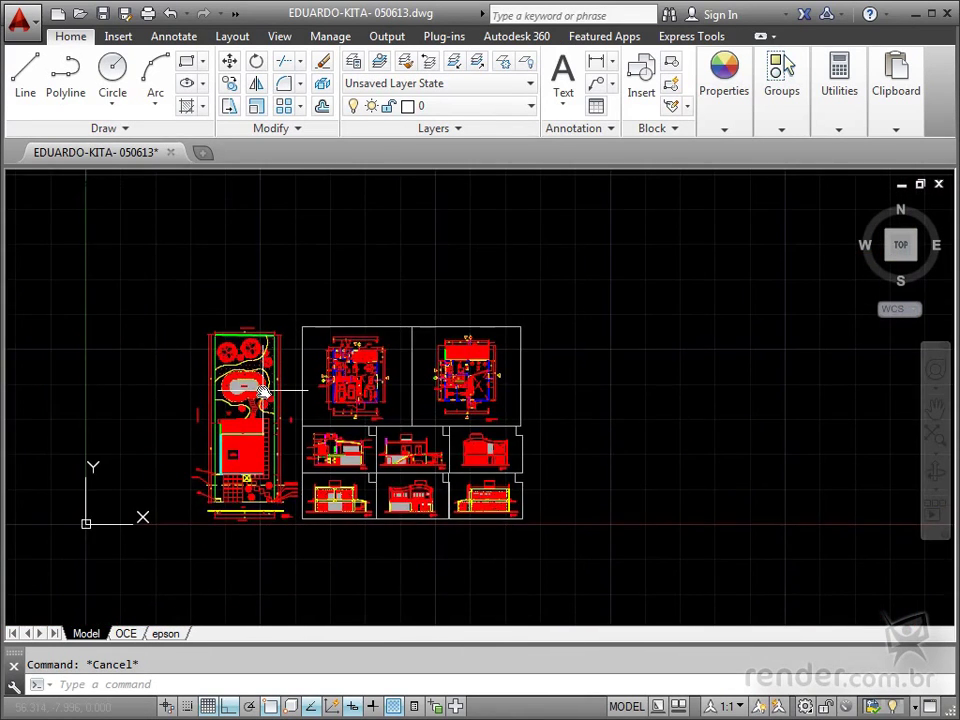
pyautogui.scroll(2, 263, 392)
# Zoom in on the site plan's 'situação' title at scale 1/100.
pyautogui.moveTo(270, 400)
pyautogui.mouseDown(button='middle')
pyautogui.moveTo(262, 355)
pyautogui.moveTo(272, 379)
pyautogui.moveTo(322, 381)
pyautogui.moveTo(275, 330)
pyautogui.moveTo(261, 350)
pyautogui.mouseUp(button='middle')
pyautogui.scroll(2, 256, 381)
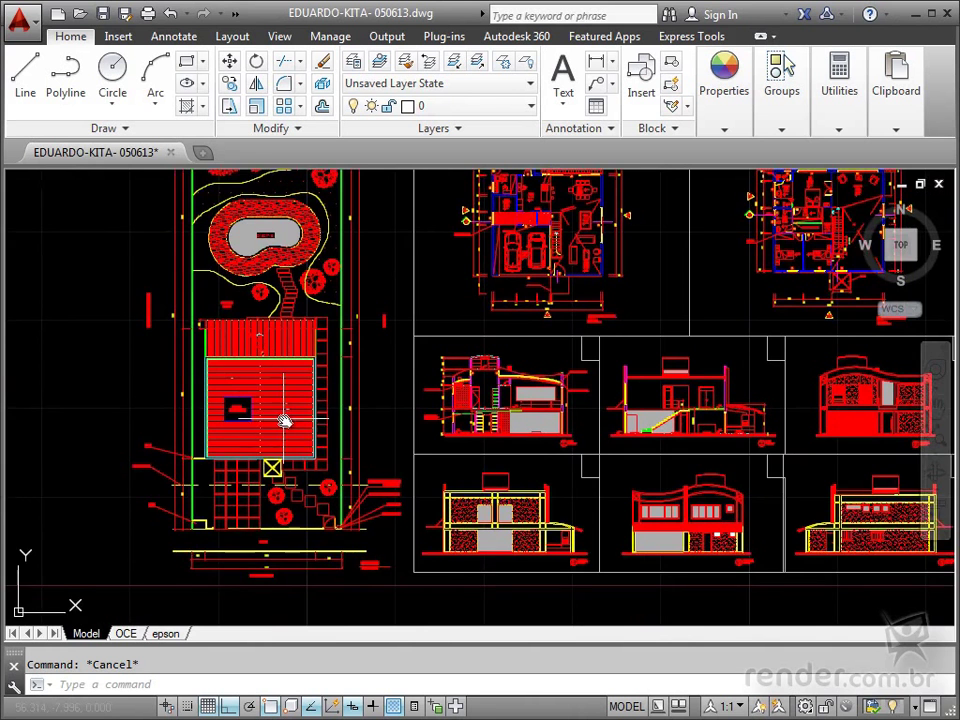
pyautogui.moveTo(285, 422); pyautogui.dragTo(275, 350, button='middle')
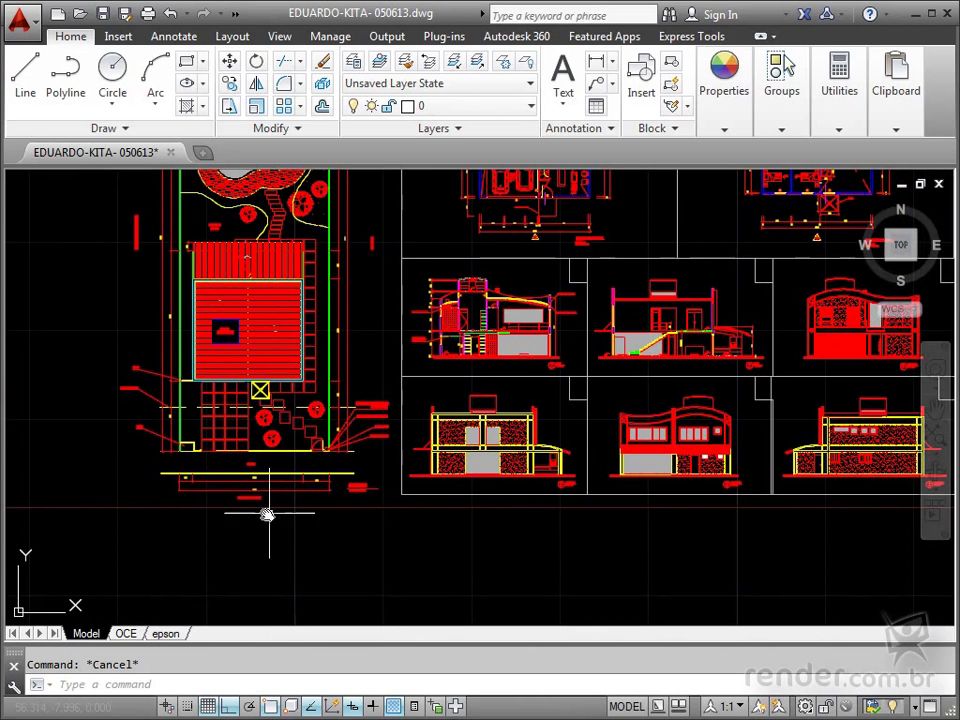
pyautogui.scroll(2, 321, 501)
pyautogui.scroll(3, 375, 499)
pyautogui.scroll(2, 379, 494)
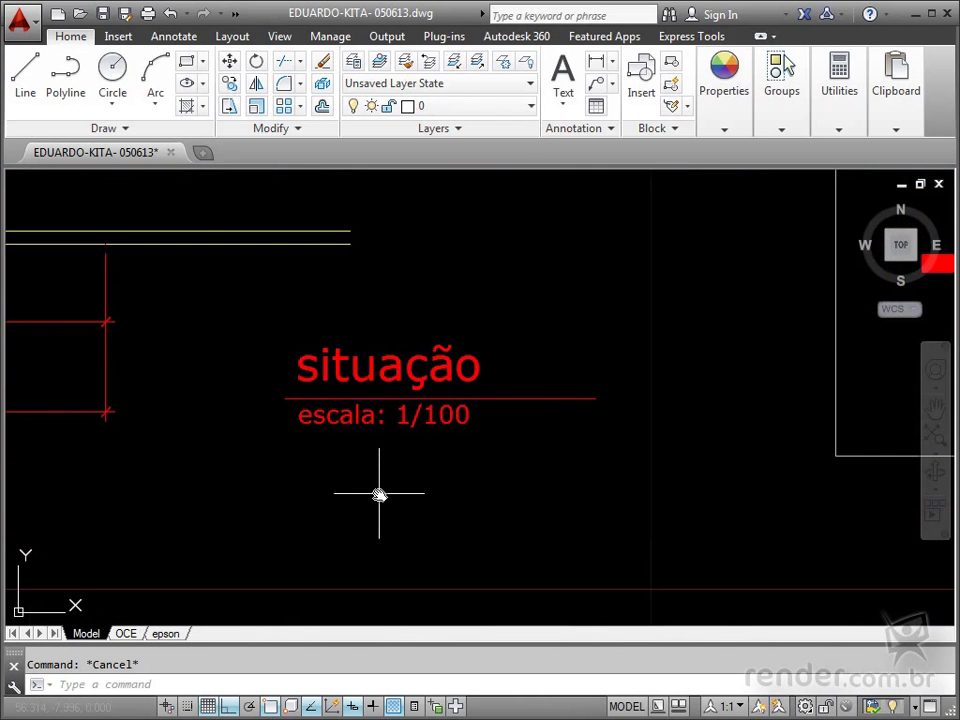
pyautogui.scroll(-3, 379, 494)
pyautogui.scroll(-2, 378, 497)
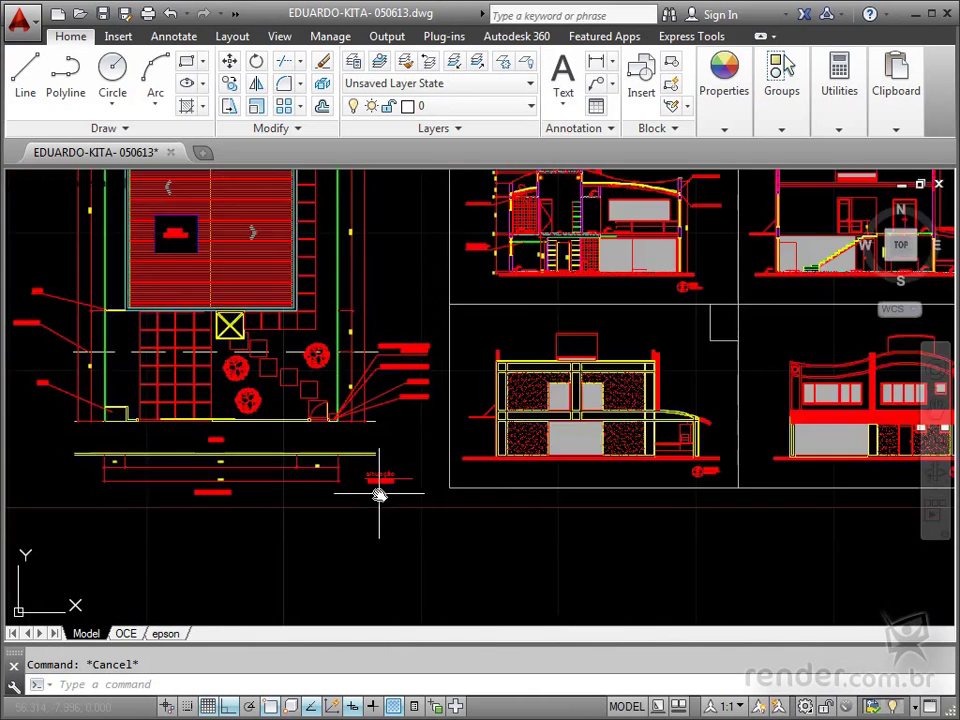
# Pan along all six elevations and zoom onto an 'elevação' title.
pyautogui.moveTo(377, 497)
pyautogui.mouseDown(button='middle')
pyautogui.moveTo(377, 508)
pyautogui.moveTo(246, 502)
pyautogui.mouseUp(button='middle')
pyautogui.moveTo(464, 506); pyautogui.dragTo(249, 525, button='middle')
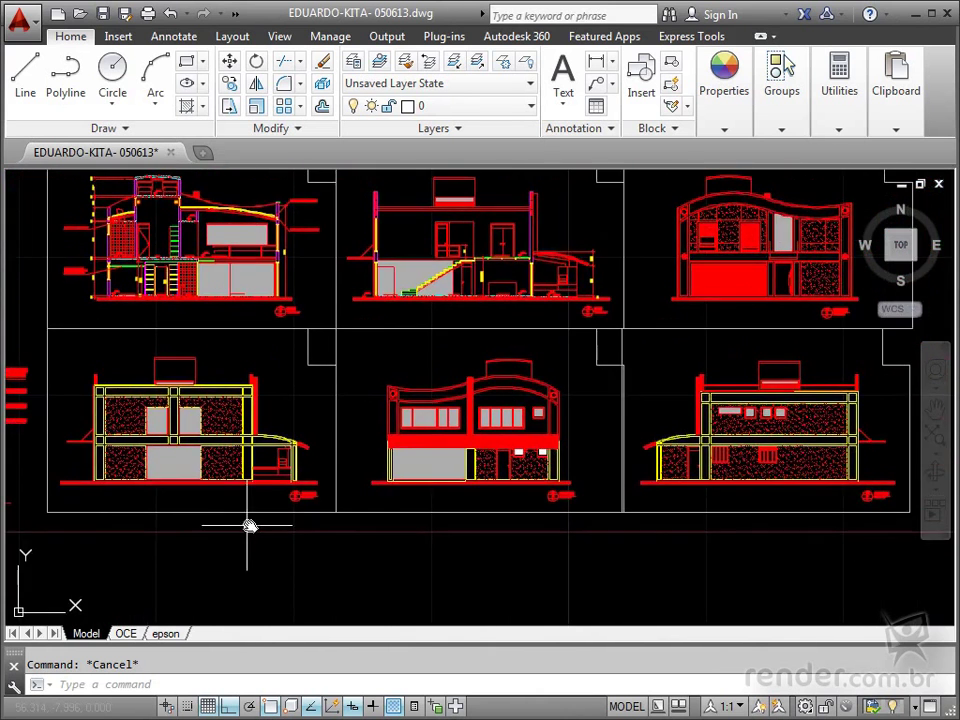
pyautogui.scroll(3, 258, 465)
pyautogui.scroll(2, 221, 422)
pyautogui.moveTo(315, 510)
pyautogui.mouseDown(button='middle')
pyautogui.moveTo(309, 463)
pyautogui.moveTo(237, 348)
pyautogui.mouseUp(button='middle')
# Zoom out and pan so site plan, floor plans and elevations fit the view.
pyautogui.scroll(-1, 257, 360)
pyautogui.scroll(-2, 321, 497)
pyautogui.scroll(-3, 322, 494)
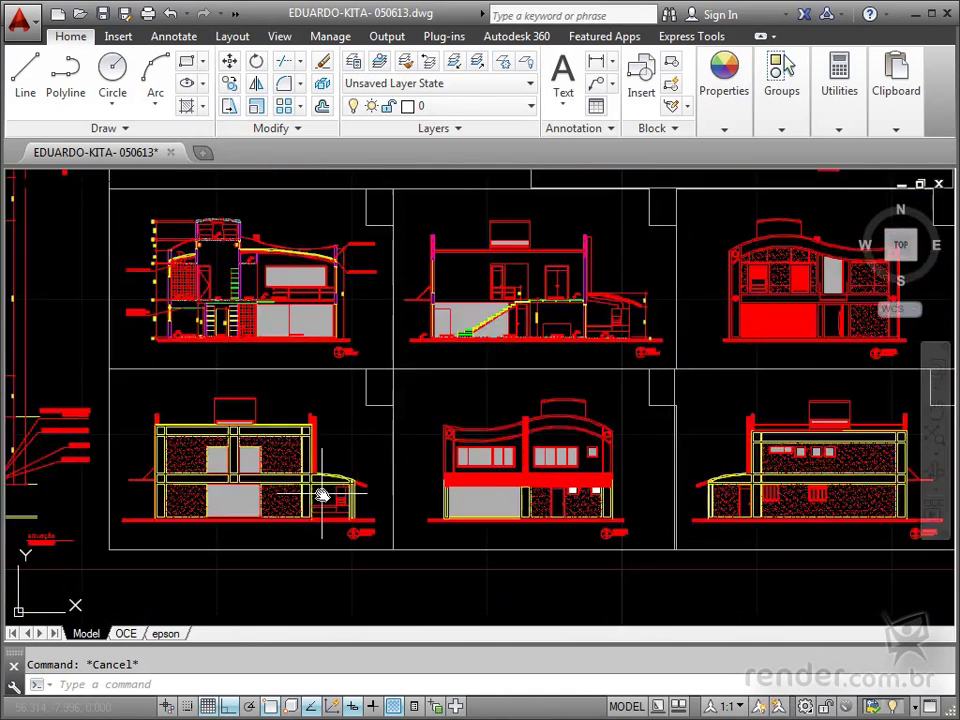
pyautogui.scroll(-2, 320, 495)
pyautogui.moveTo(317, 493)
pyautogui.mouseDown(button='middle')
pyautogui.moveTo(336, 520)
pyautogui.moveTo(345, 515)
pyautogui.moveTo(400, 560)
pyautogui.mouseUp(button='middle')
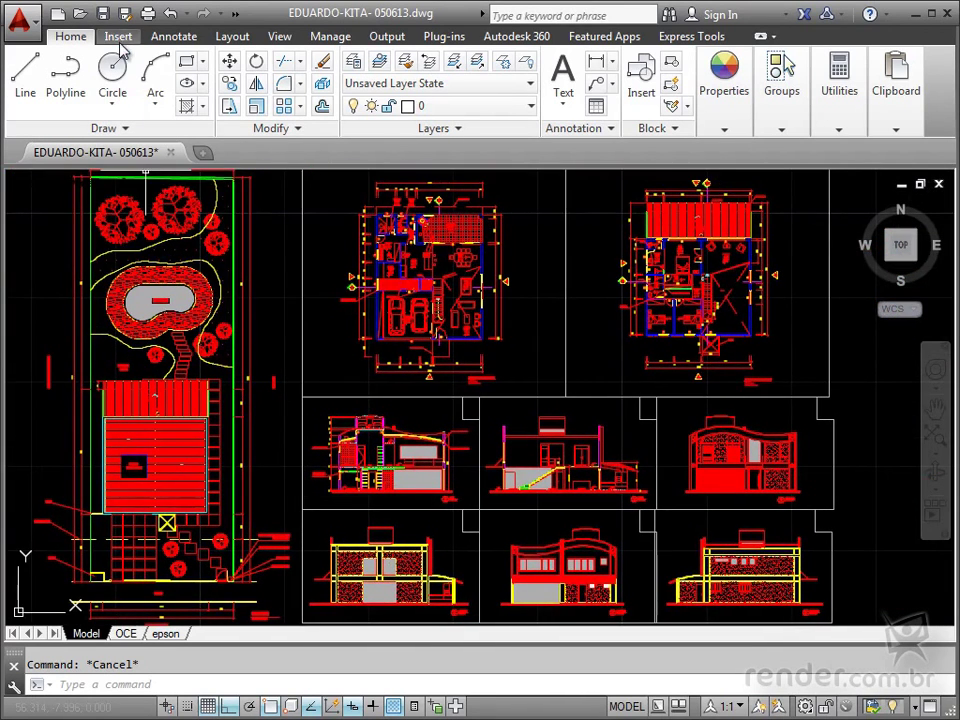
# Browse the Insert, Annotate, Layout, View and Manage ribbon tabs in turn.
pyautogui.click(118, 37)
pyautogui.click(162, 37)
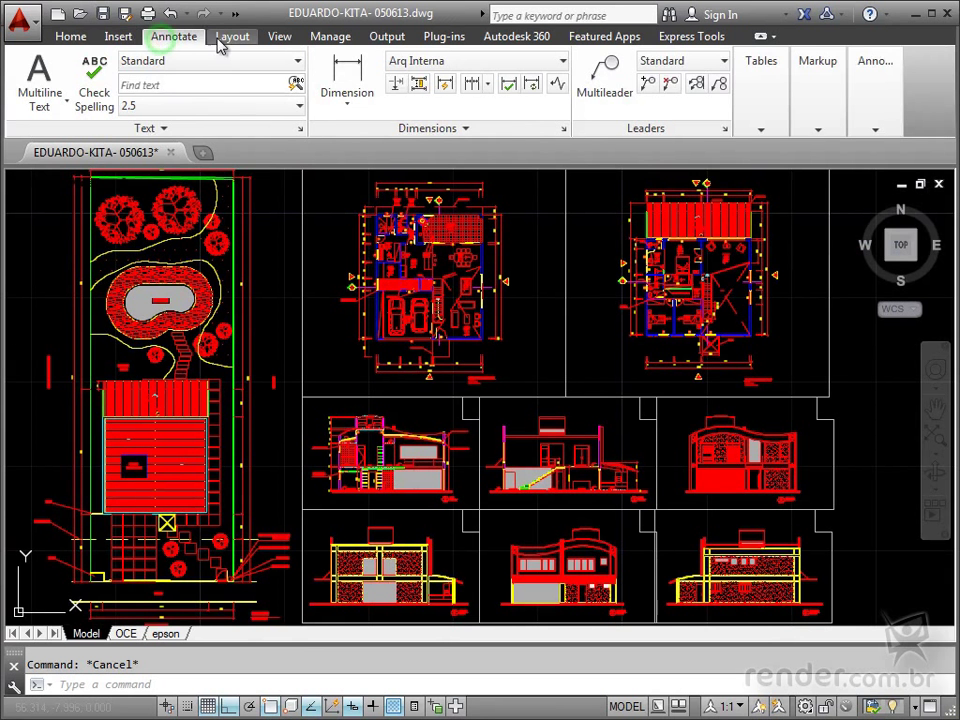
pyautogui.click(229, 40)
pyautogui.click(273, 40)
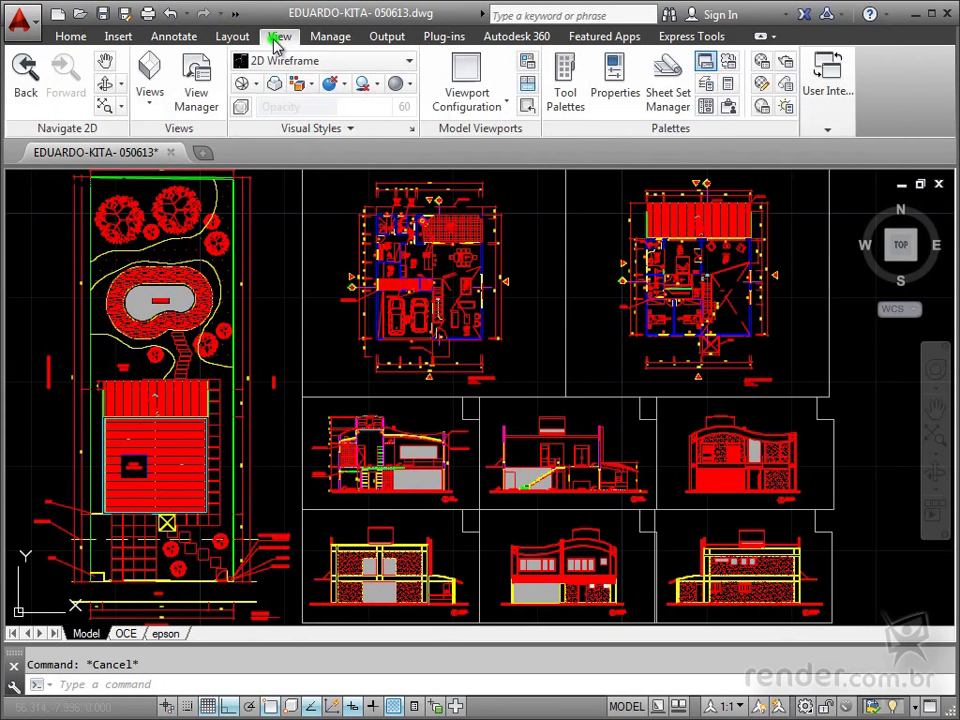
pyautogui.click(336, 38)
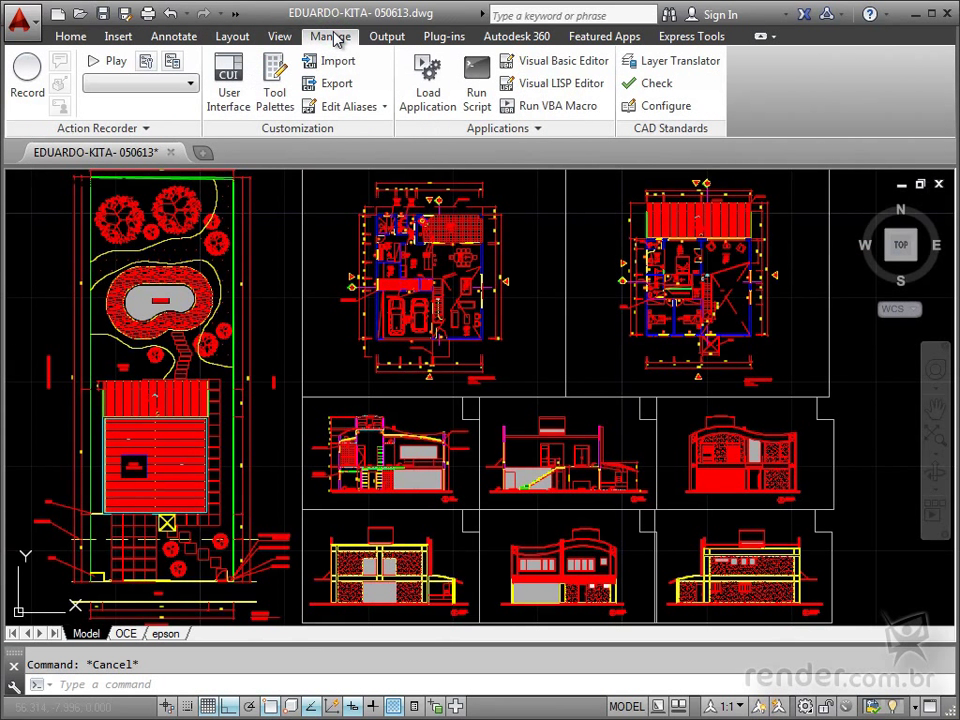
# Step back through View, Layout and Annotate to the Home tab, then show the application menu.
pyautogui.click(274, 40)
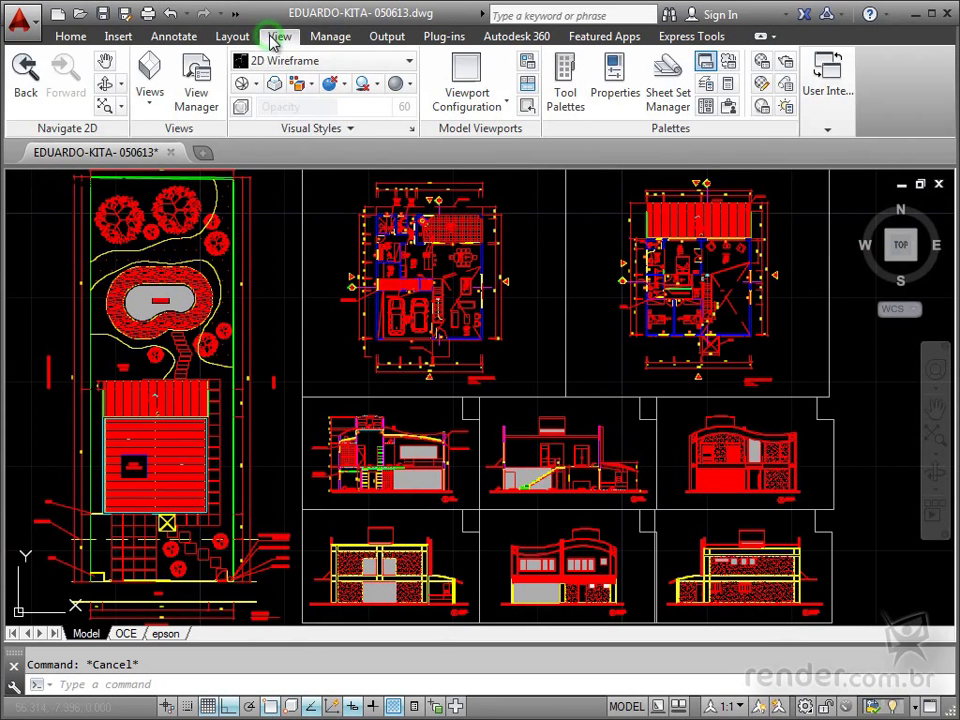
pyautogui.click(238, 38)
pyautogui.click(157, 40)
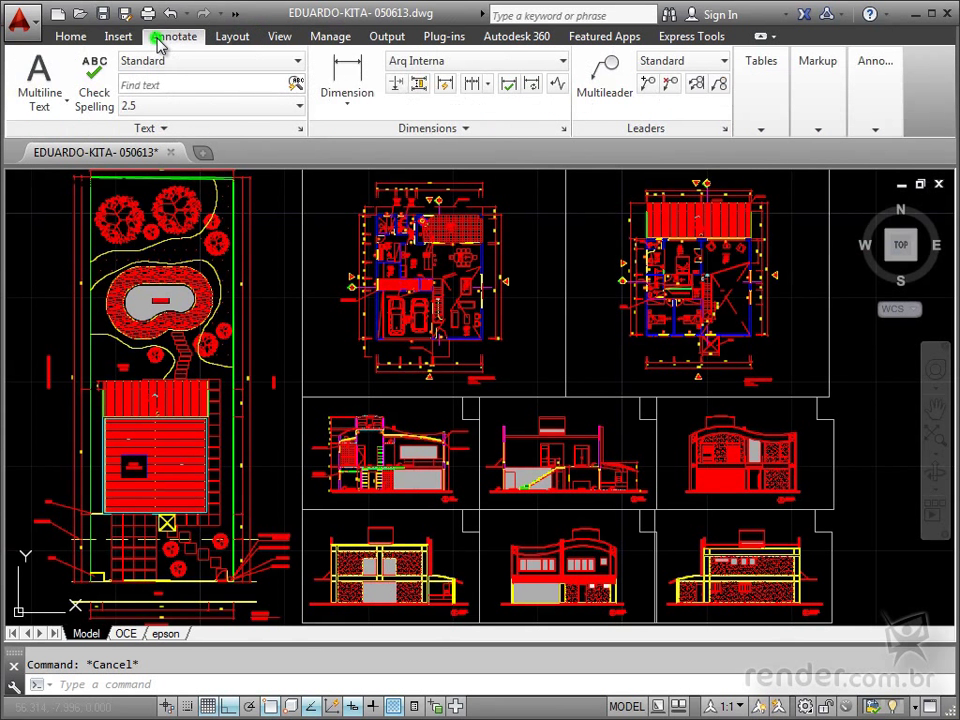
pyautogui.click(72, 38)
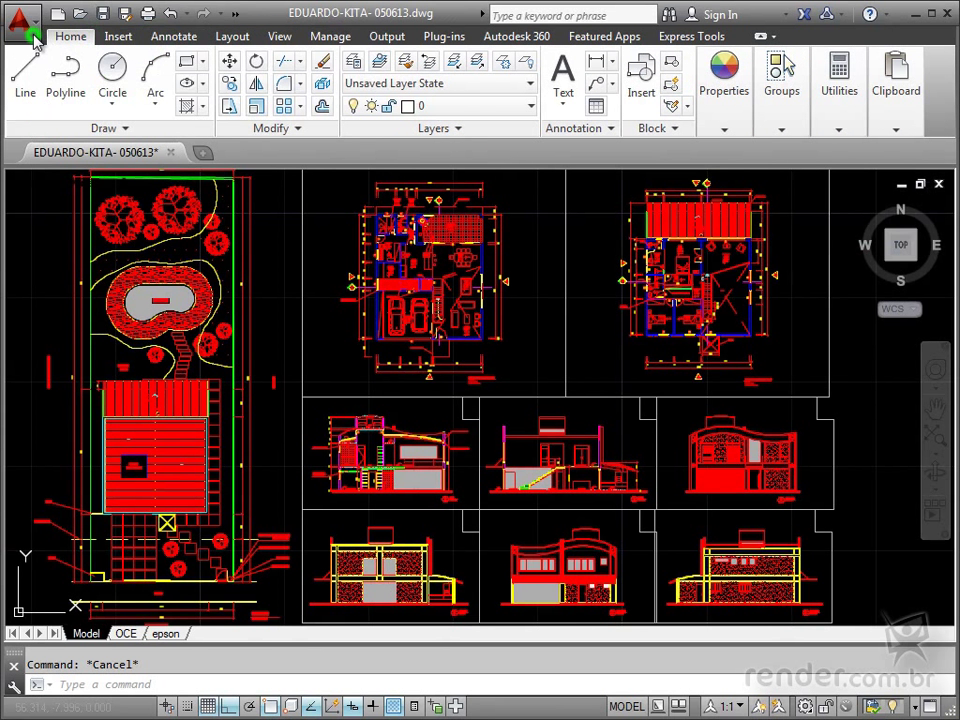
pyautogui.click(33, 37)
# Close the application menu, glance at the Insert tab, and return to Home.
pyautogui.click(123, 245)
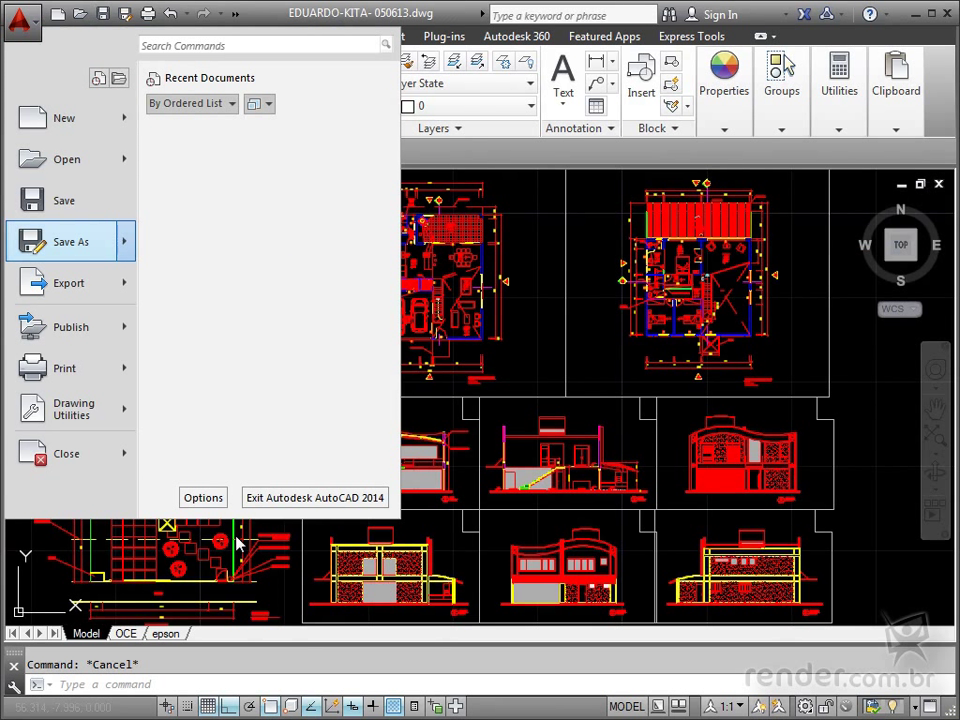
pyautogui.click(300, 566)
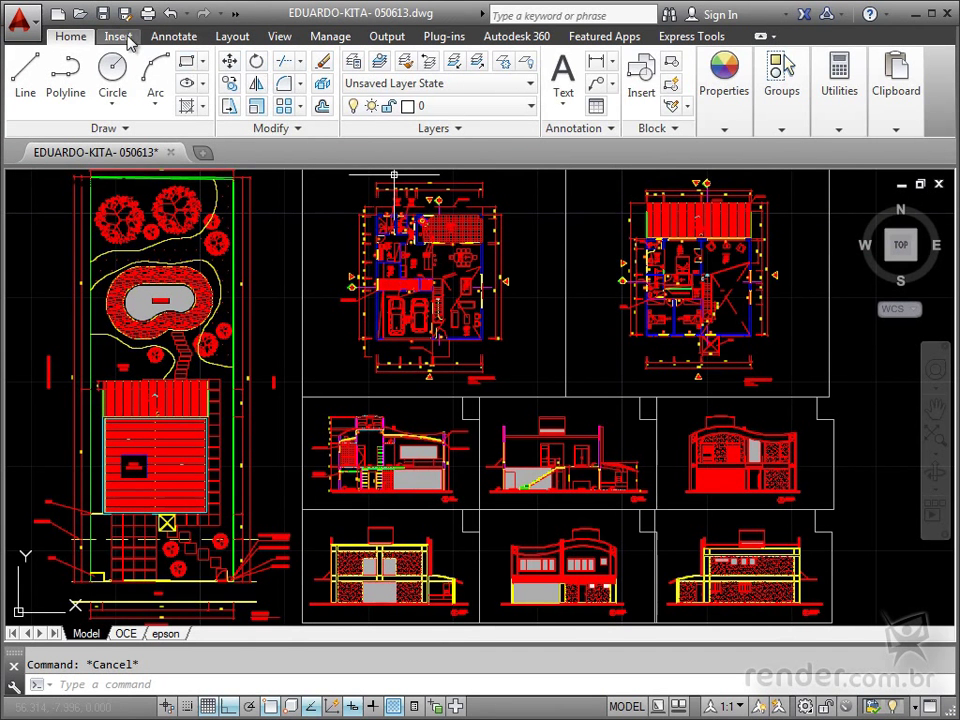
pyautogui.click(120, 37)
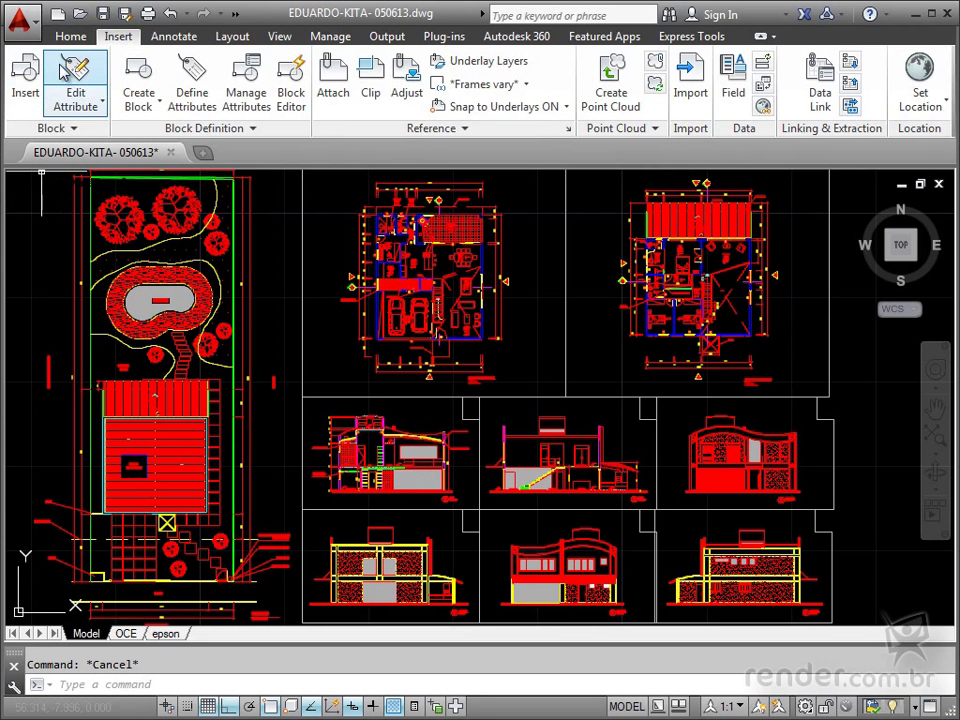
pyautogui.click(68, 37)
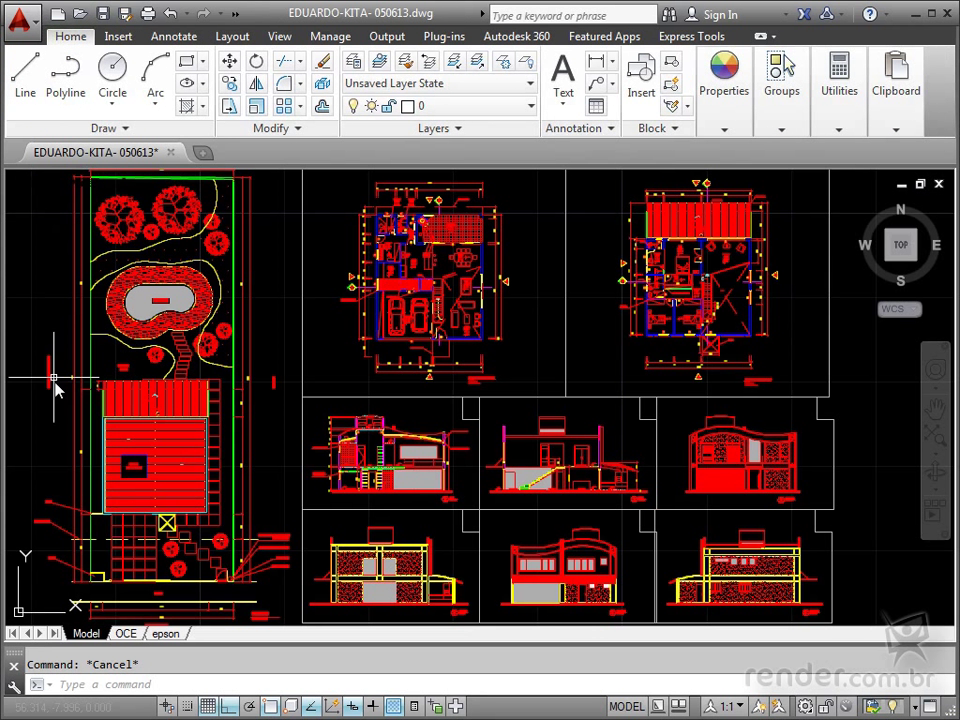
# Zoom and pan to recenter the sheet set in the drawing area.
pyautogui.scroll(-4, 404, 397)
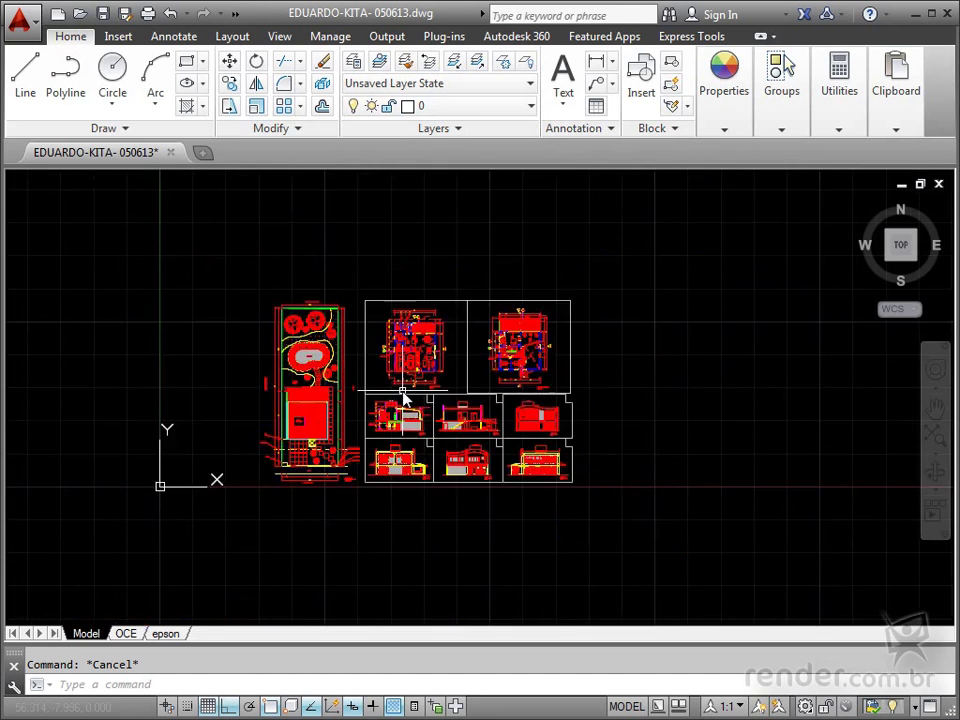
pyautogui.scroll(2, 404, 397)
pyautogui.moveTo(306, 336); pyautogui.dragTo(302, 443, button='middle')
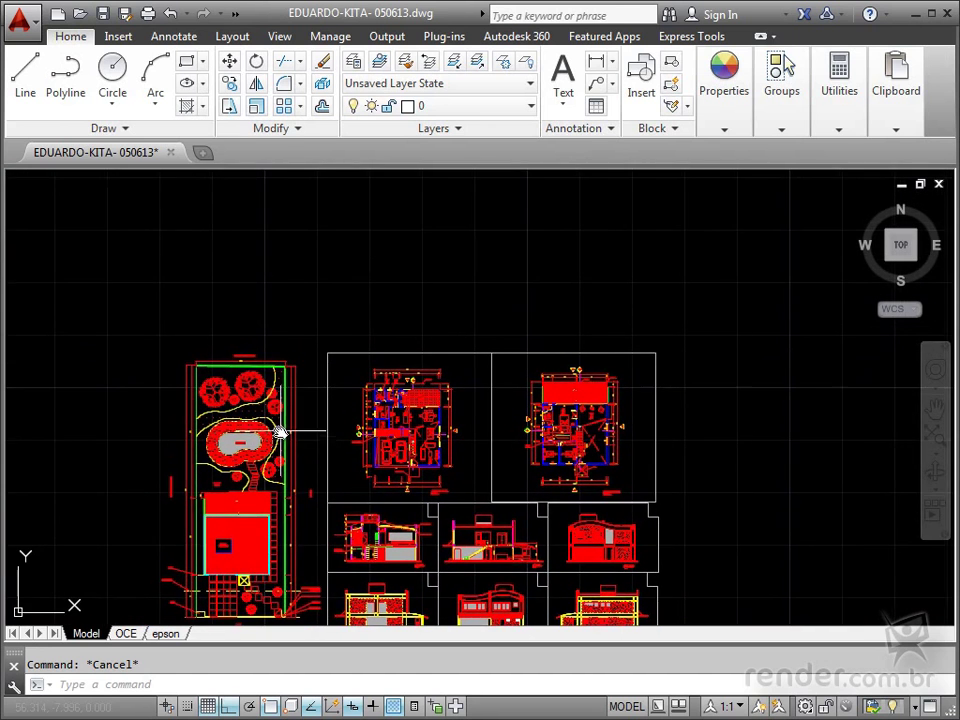
pyautogui.scroll(1, 258, 449)
pyautogui.scroll(1, 253, 456)
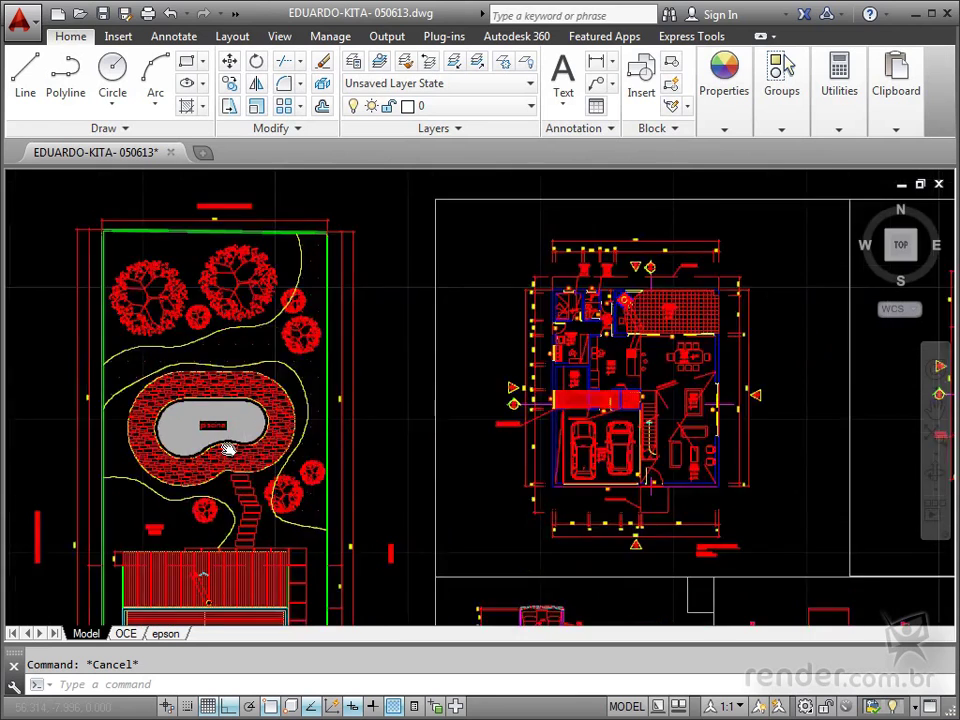
pyautogui.scroll(1, 231, 450)
pyautogui.scroll(-3, 218, 440)
pyautogui.scroll(-1, 214, 422)
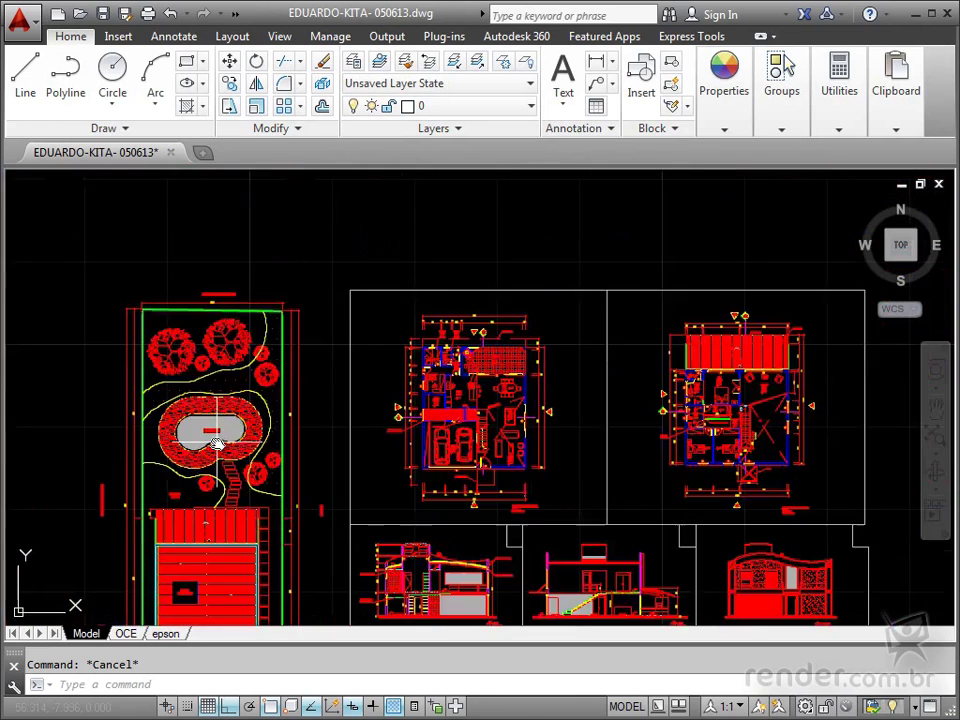
pyautogui.moveTo(214, 420); pyautogui.dragTo(188, 350, button='middle')
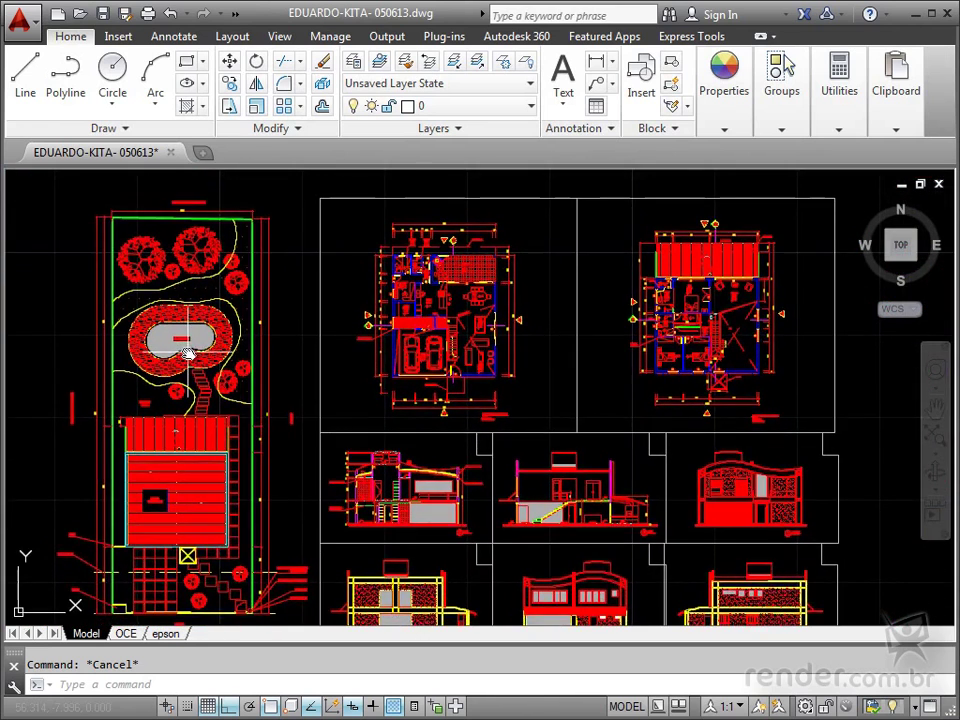
# Pan past the location map, then zoom back onto the two house floor plans.
pyautogui.scroll(-2, 187, 344)
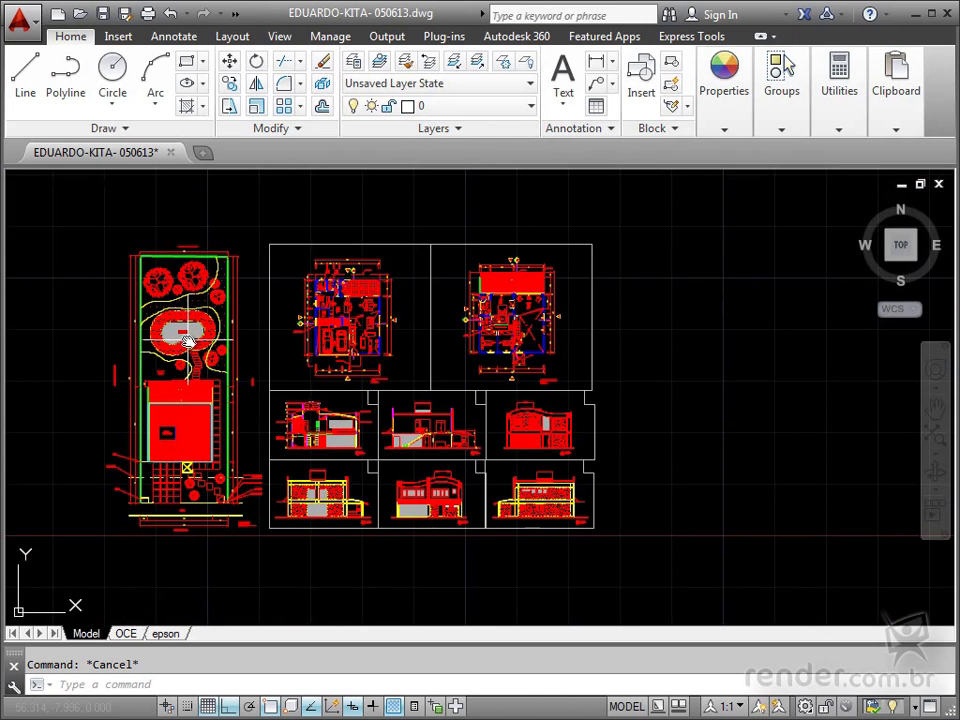
pyautogui.scroll(2, 190, 342)
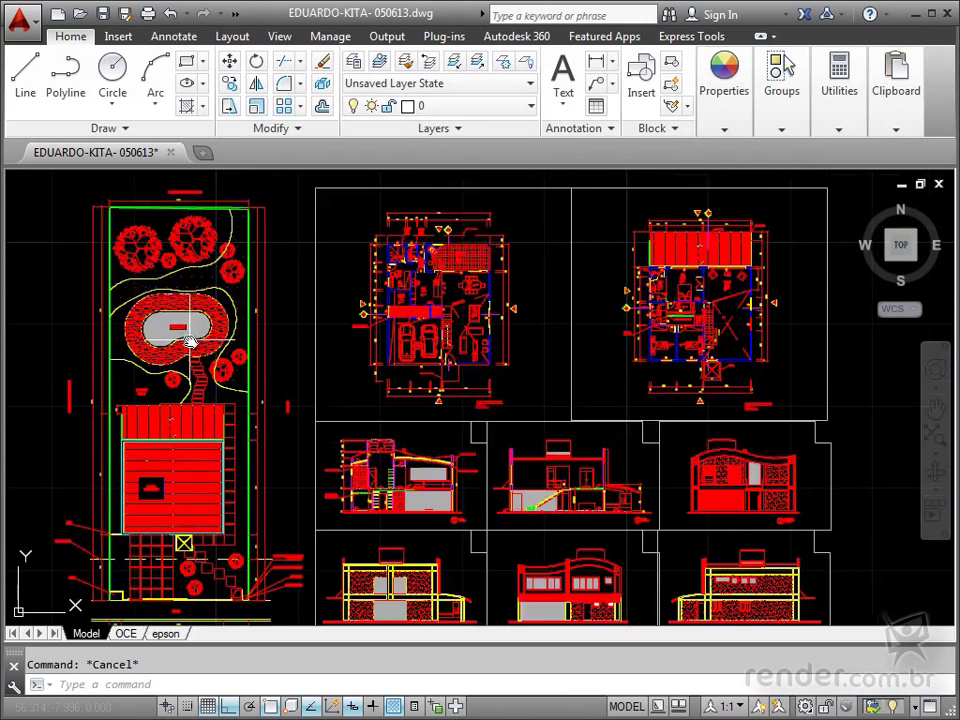
pyautogui.moveTo(190, 335); pyautogui.dragTo(206, 314, button='middle')
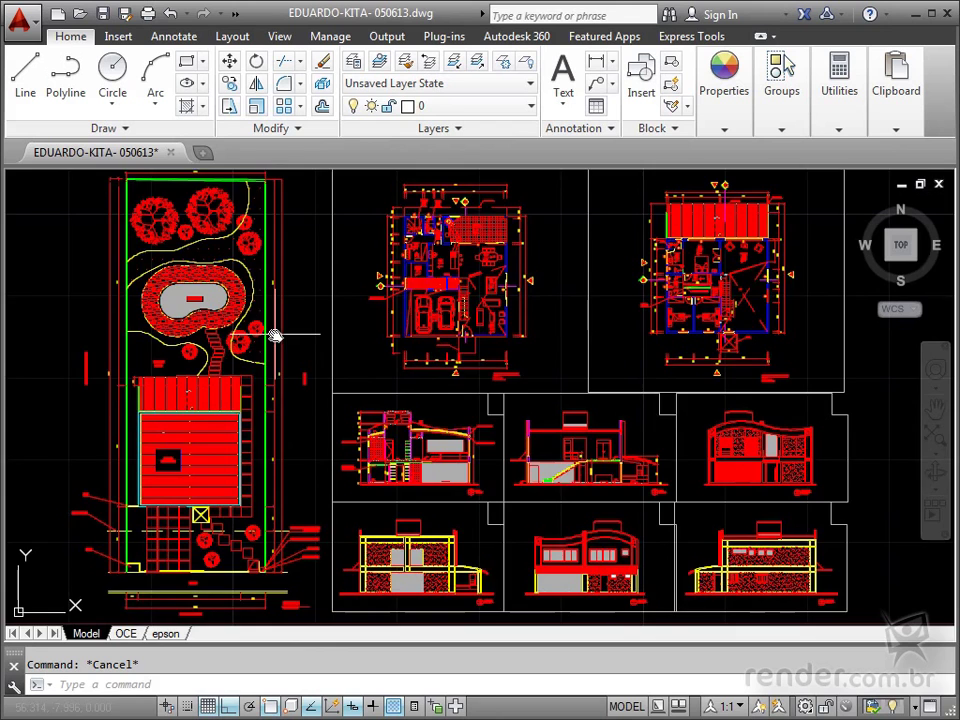
pyautogui.scroll(-2, 275, 335)
pyautogui.moveTo(264, 339); pyautogui.dragTo(249, 364, button='middle')
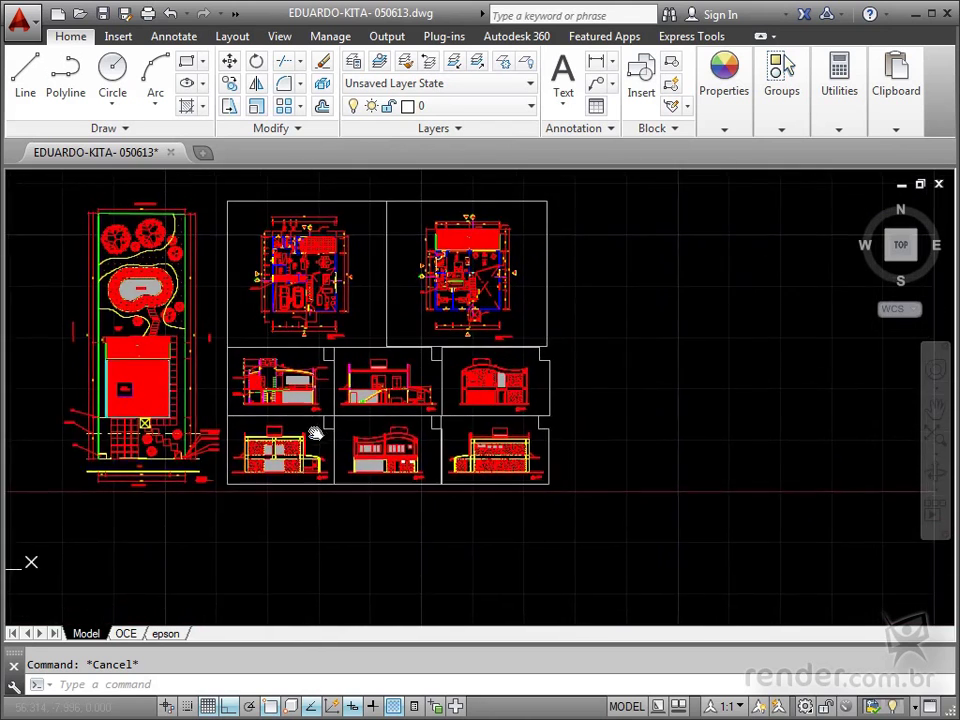
pyautogui.moveTo(315, 433)
pyautogui.mouseDown(button='middle')
pyautogui.moveTo(328, 463)
pyautogui.moveTo(315, 533)
pyautogui.mouseUp(button='middle')
pyautogui.scroll(-6, 325, 463)
pyautogui.scroll(-4, 325, 470)
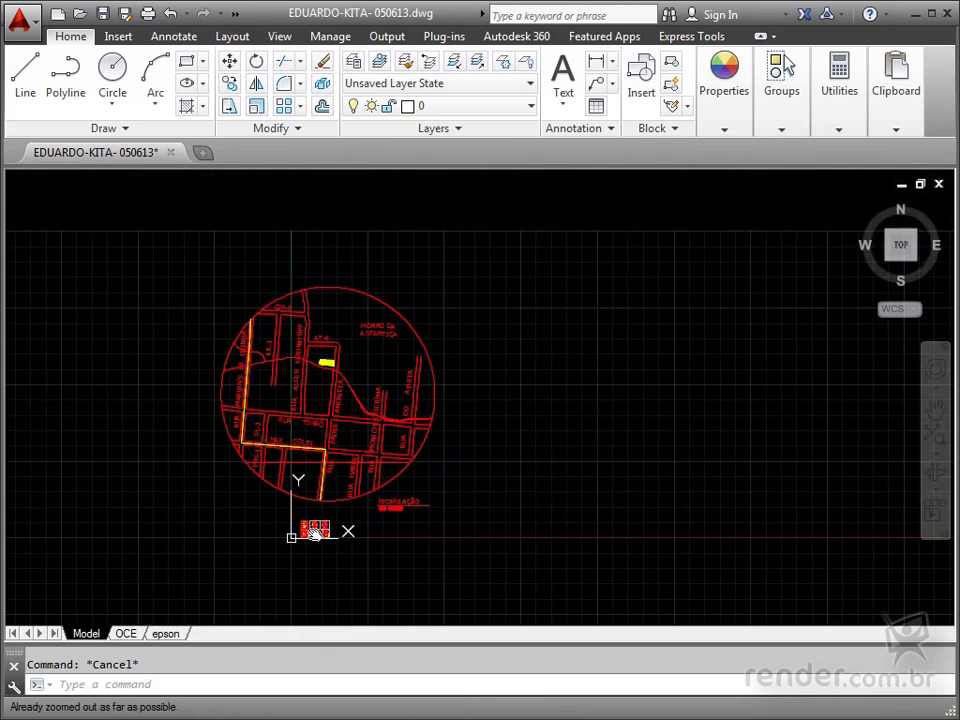
pyautogui.scroll(5, 314, 547)
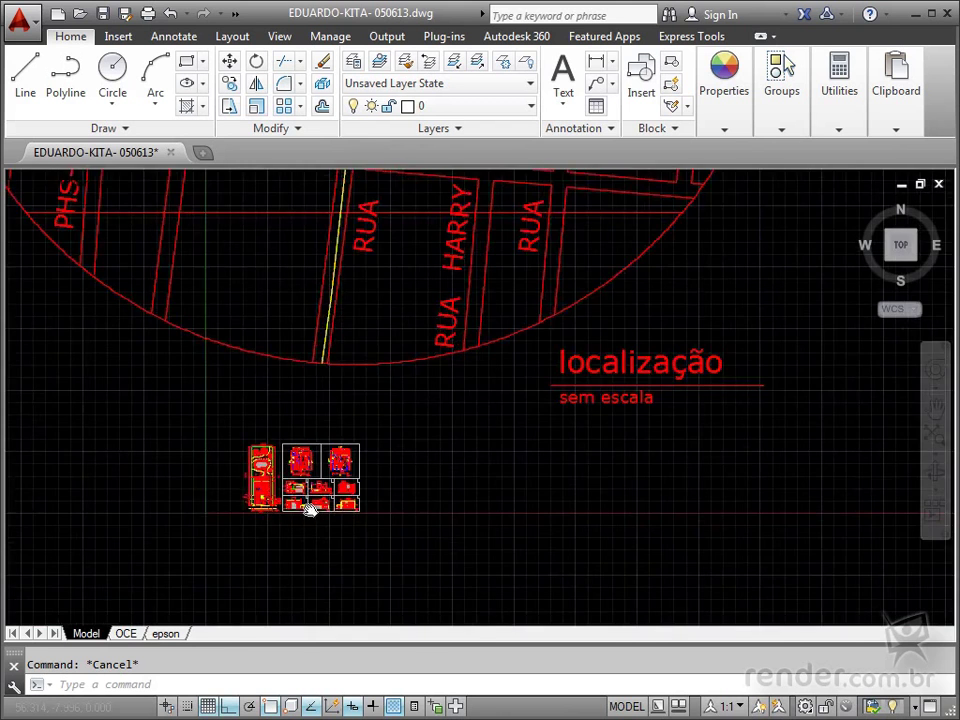
pyautogui.scroll(4, 308, 508)
pyautogui.scroll(2, 261, 452)
# Zoom in on the 'planta baixa pavimento superior' title and its area figures.
pyautogui.scroll(4, 308, 318)
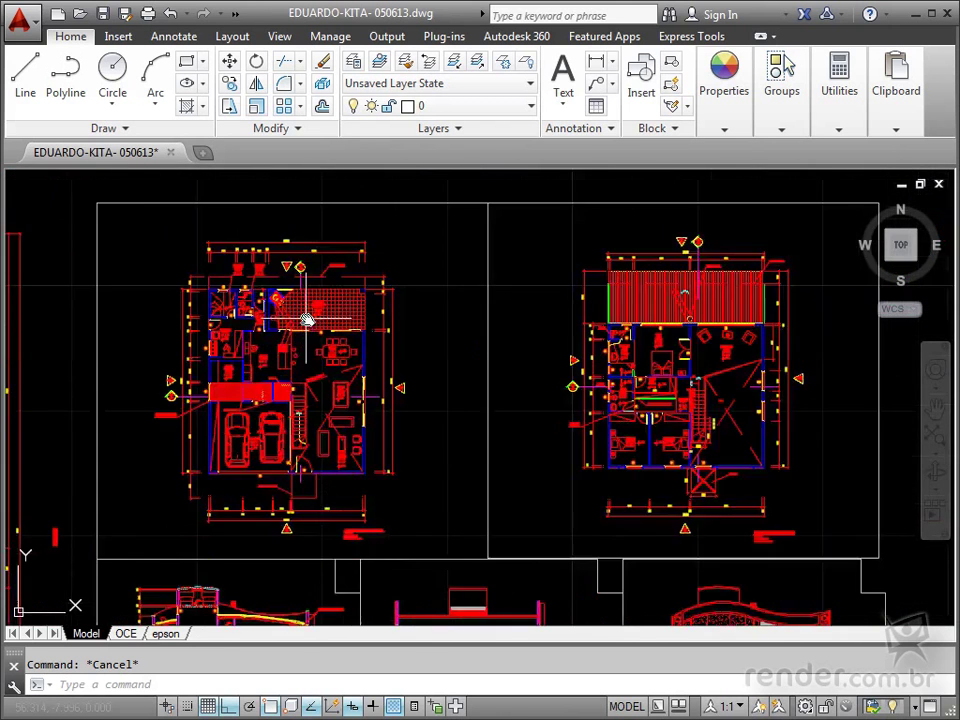
pyautogui.scroll(2, 312, 370)
pyautogui.scroll(-1, 296, 460)
pyautogui.scroll(1, 285, 475)
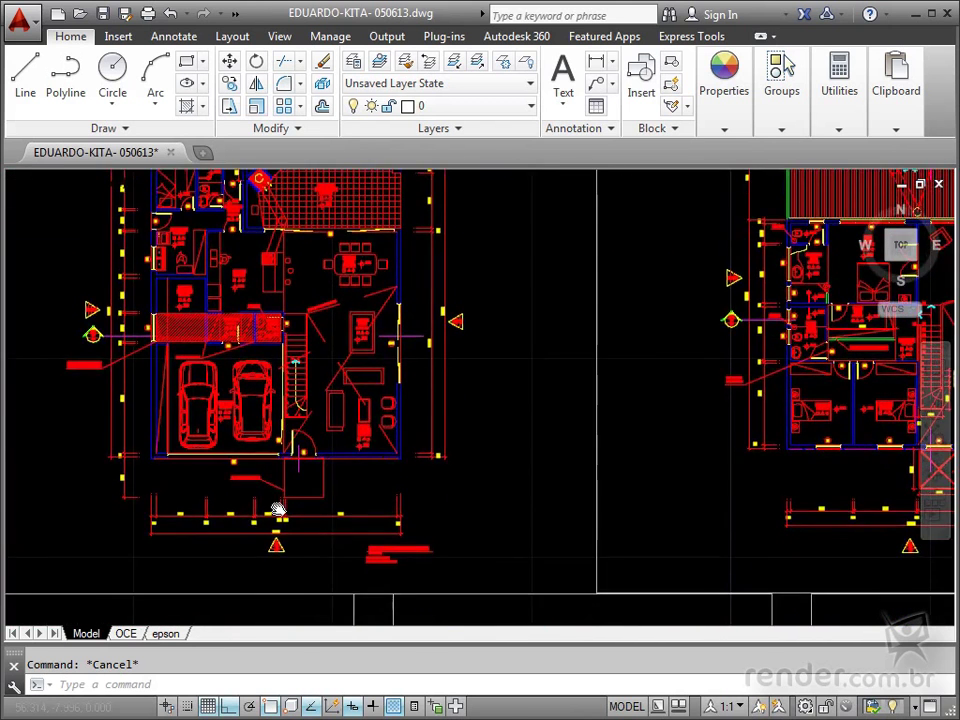
pyautogui.scroll(2, 279, 420)
pyautogui.scroll(3, 414, 439)
pyautogui.scroll(2, 343, 371)
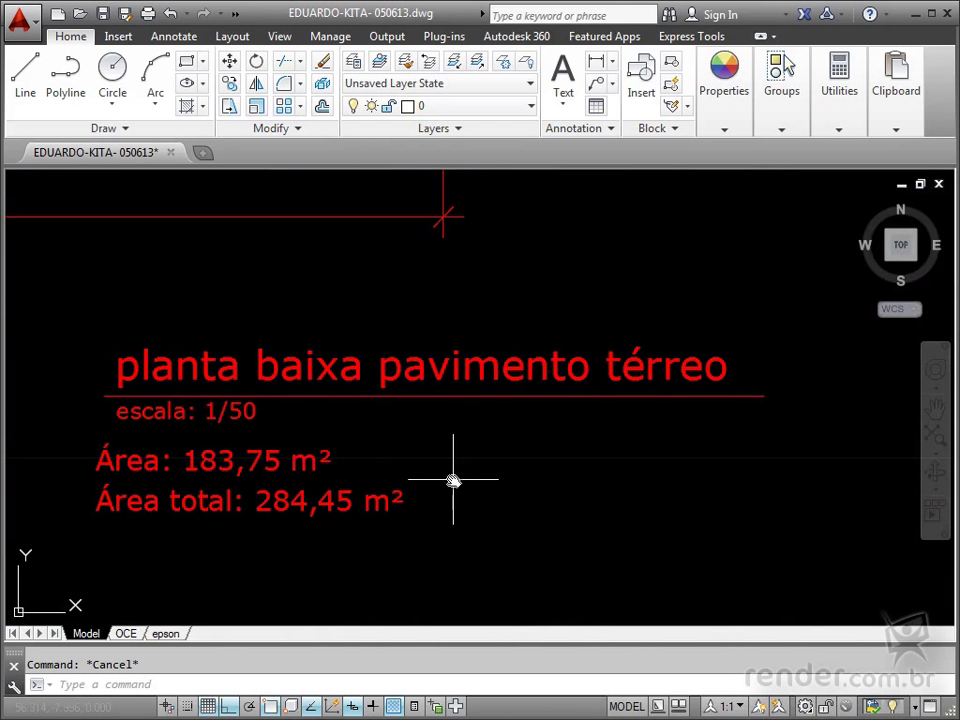
pyautogui.scroll(-5, 453, 481)
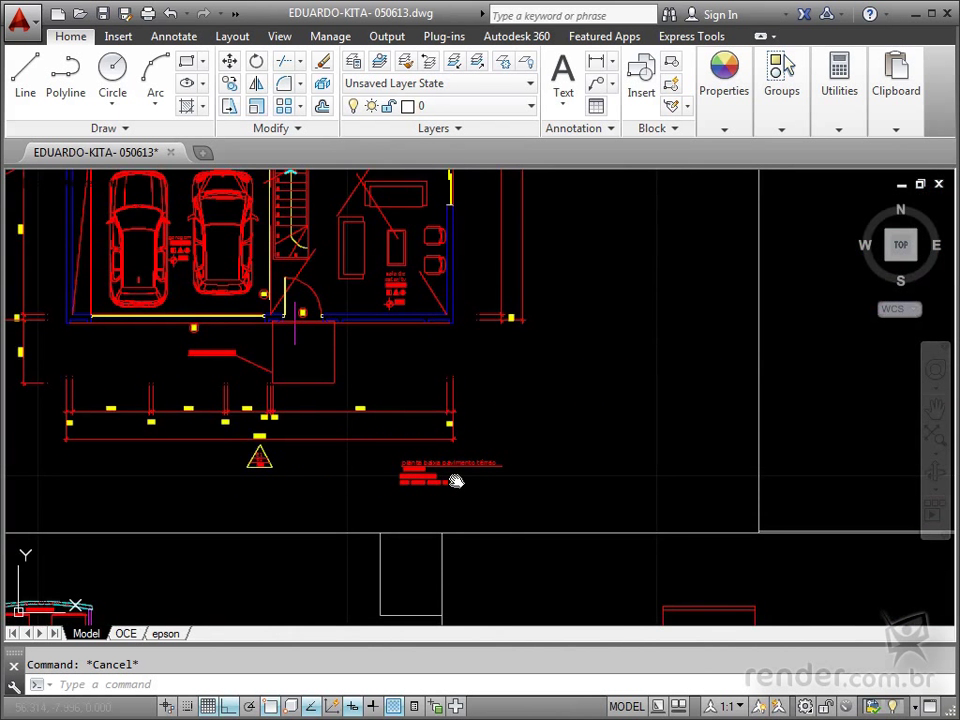
# Centre the upper-floor plan, zoom in over its details, then zoom back out.
pyautogui.moveTo(455, 481); pyautogui.dragTo(369, 456, button='middle')
pyautogui.scroll(-3, 242, 456)
pyautogui.moveTo(497, 508); pyautogui.dragTo(345, 538, button='middle')
pyautogui.scroll(5, 401, 495)
pyautogui.scroll(2, 229, 478)
pyautogui.scroll(4, 179, 485)
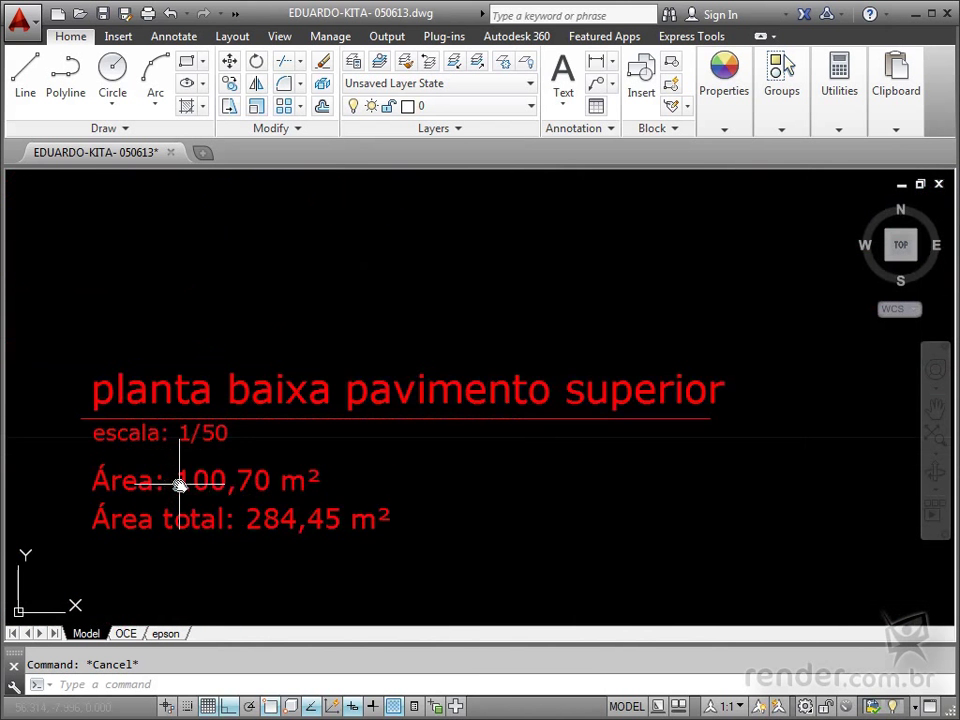
pyautogui.scroll(3, 179, 485)
pyautogui.scroll(-1, 154, 422)
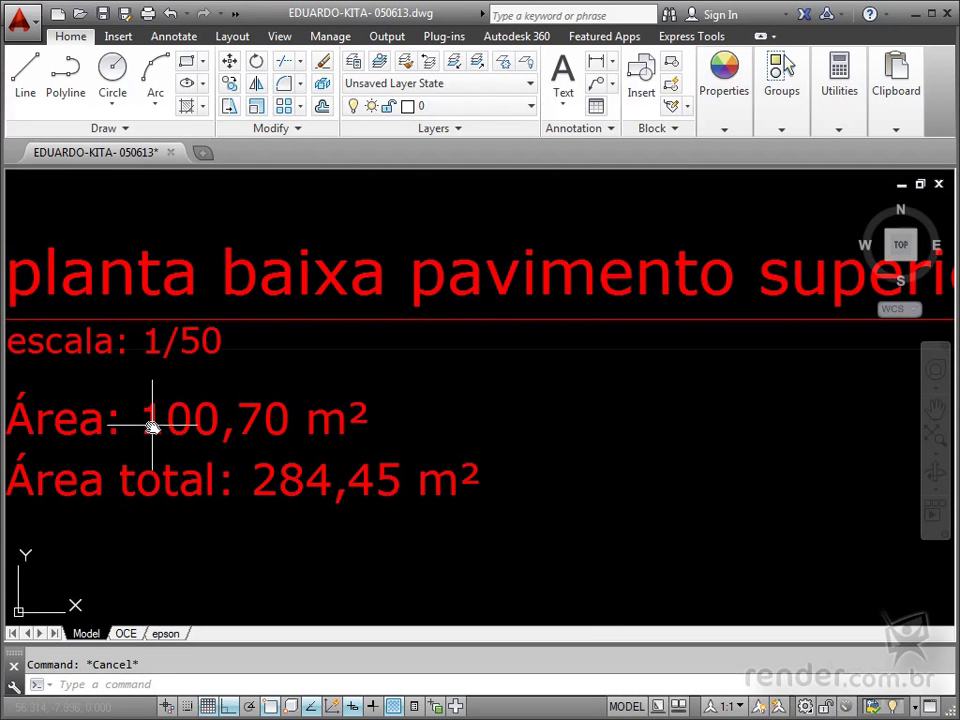
pyautogui.scroll(-2, 152, 427)
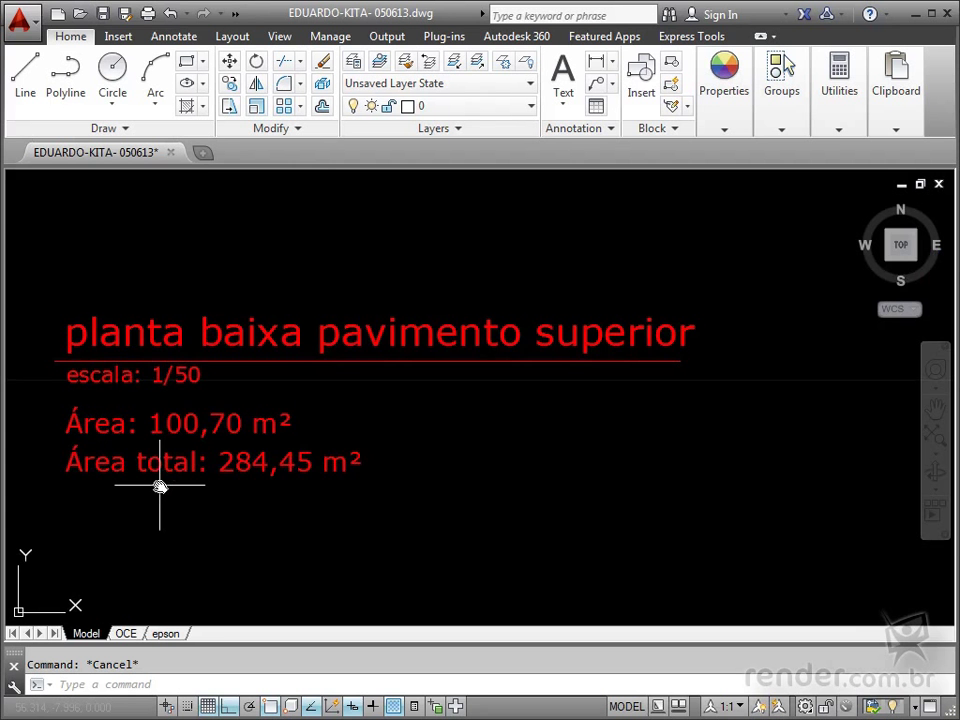
pyautogui.scroll(-2, 160, 486)
pyautogui.scroll(-5, 161, 484)
pyautogui.scroll(-2, 161, 482)
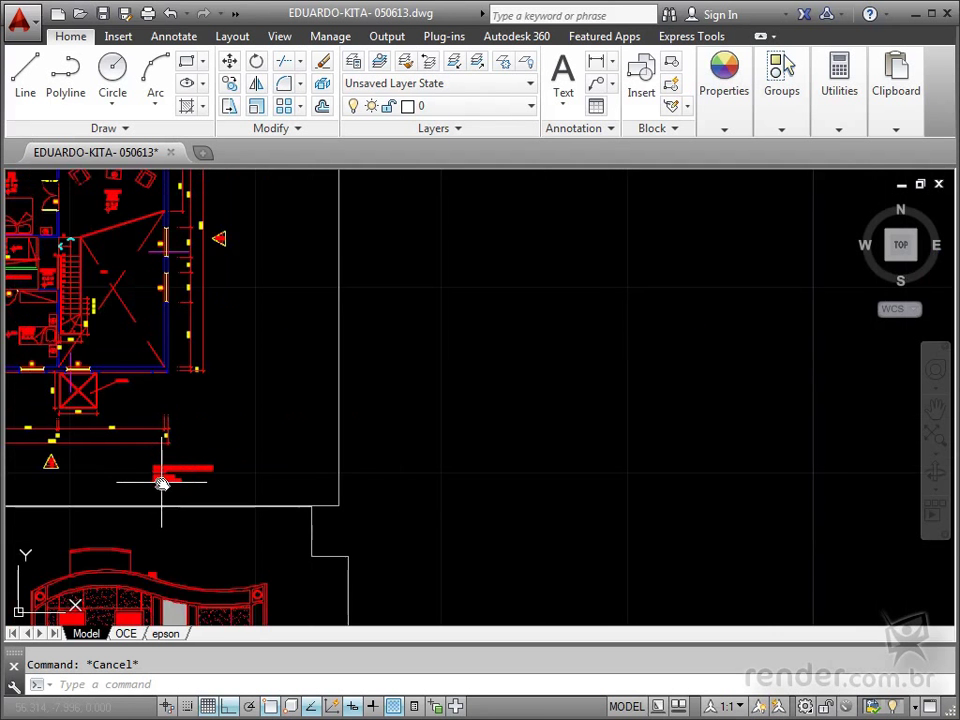
# Pan so both floor plans sit side by side with the elevations below.
pyautogui.moveTo(161, 482); pyautogui.dragTo(279, 553, button='middle')
pyautogui.moveTo(175, 467); pyautogui.dragTo(197, 516, button='middle')
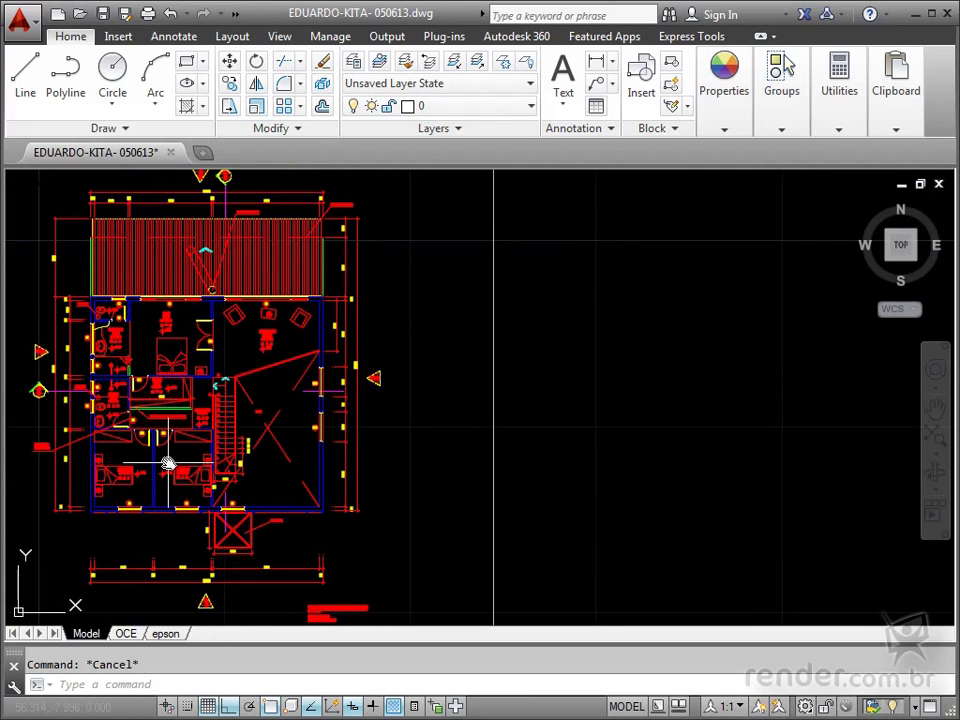
pyautogui.moveTo(167, 459)
pyautogui.mouseDown(button='middle')
pyautogui.moveTo(212, 489)
pyautogui.moveTo(311, 489)
pyautogui.mouseUp(button='middle')
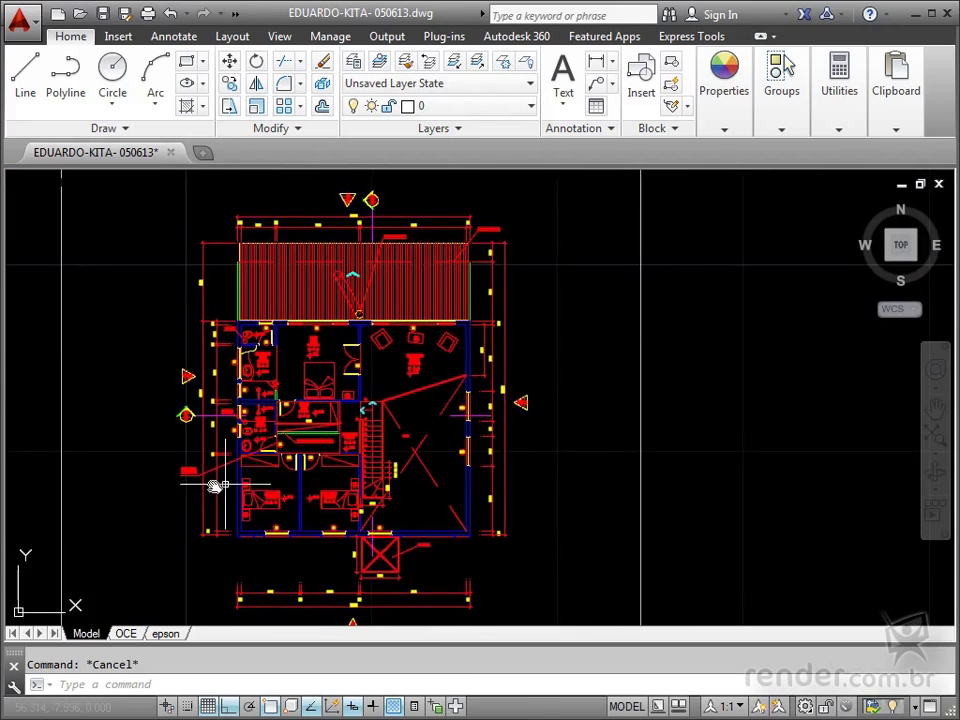
pyautogui.scroll(-2, 214, 484)
pyautogui.moveTo(214, 484)
pyautogui.mouseDown(button='middle')
pyautogui.moveTo(326, 484)
pyautogui.moveTo(435, 465)
pyautogui.mouseUp(button='middle')
pyautogui.scroll(1, 153, 455)
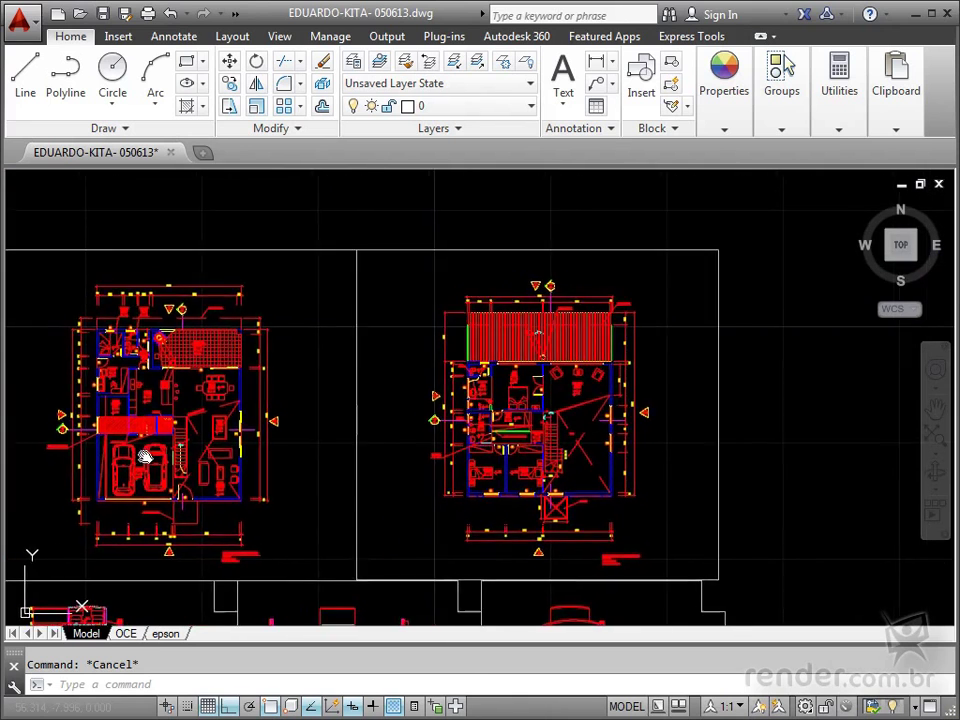
pyautogui.moveTo(146, 454)
pyautogui.mouseDown(button='middle')
pyautogui.moveTo(220, 403)
pyautogui.moveTo(199, 381)
pyautogui.mouseUp(button='middle')
# Pan the elevations up to fill the view, then bring in the site plan and floor plans.
pyautogui.moveTo(228, 495); pyautogui.dragTo(231, 368, button='middle')
pyautogui.moveTo(242, 439); pyautogui.dragTo(243, 369, button='middle')
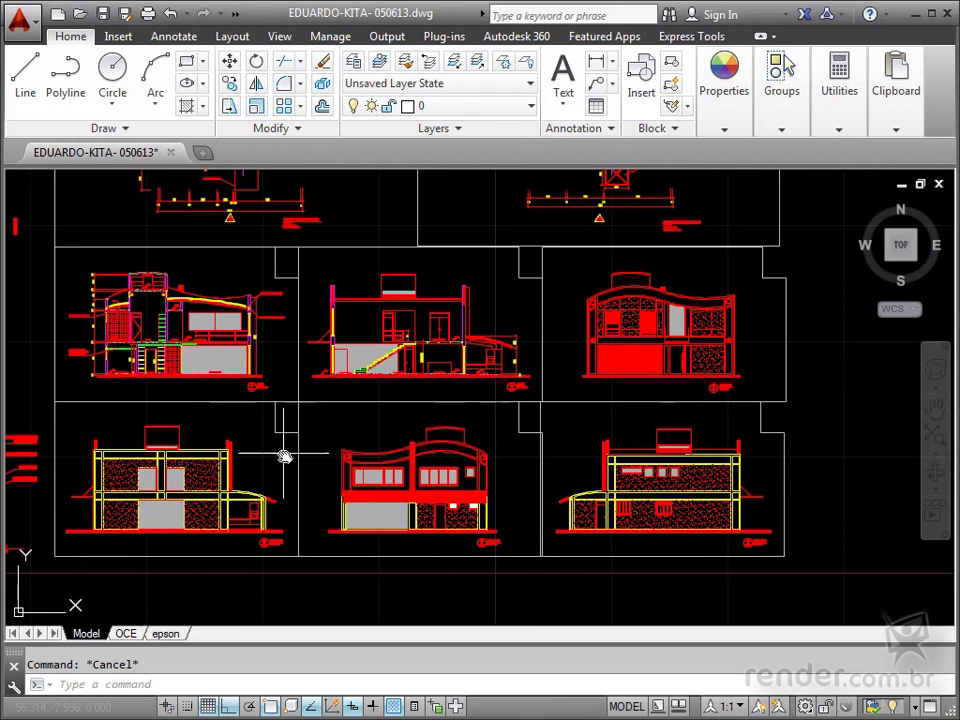
pyautogui.moveTo(285, 457); pyautogui.dragTo(317, 467, button='middle')
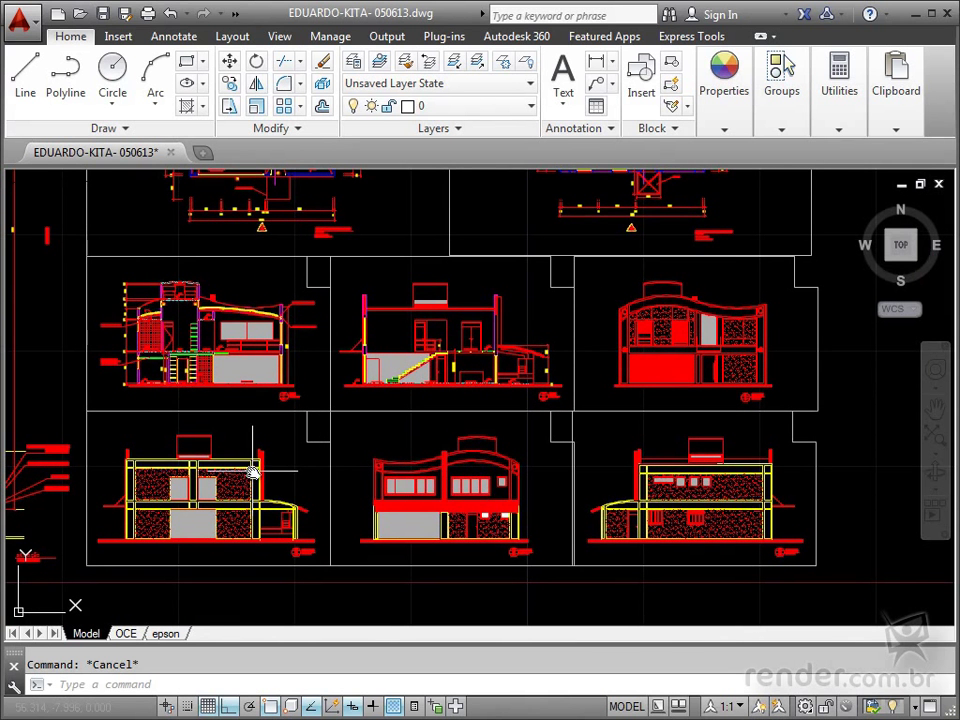
pyautogui.scroll(-2, 253, 470)
pyautogui.moveTo(257, 467)
pyautogui.mouseDown(button='middle')
pyautogui.moveTo(321, 520)
pyautogui.moveTo(330, 540)
pyautogui.mouseUp(button='middle')
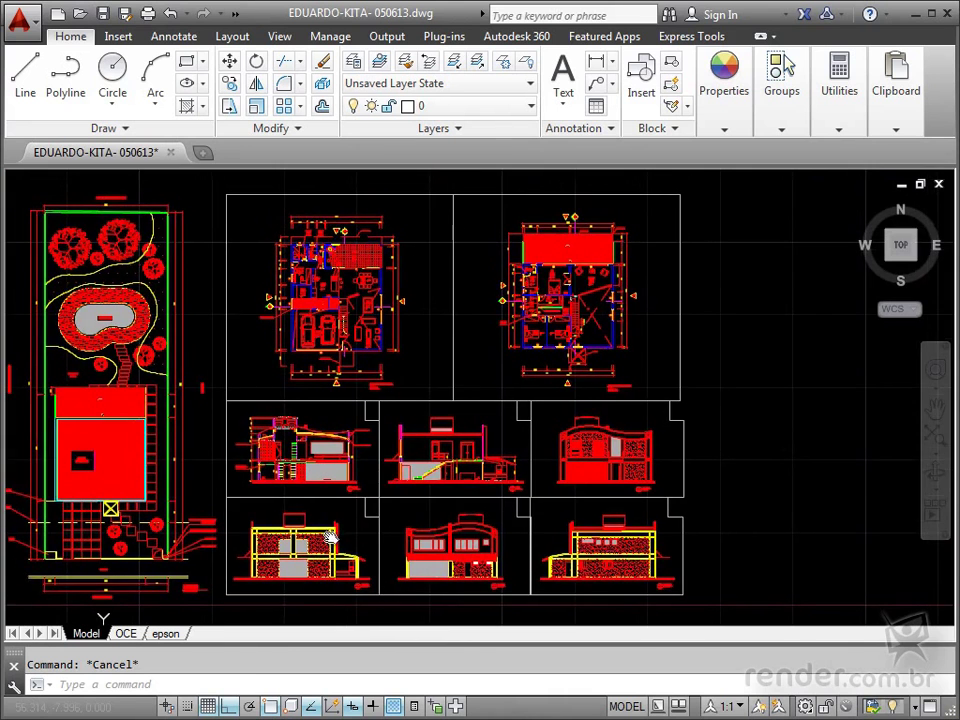
pyautogui.moveTo(178, 542); pyautogui.dragTo(215, 538, button='middle')
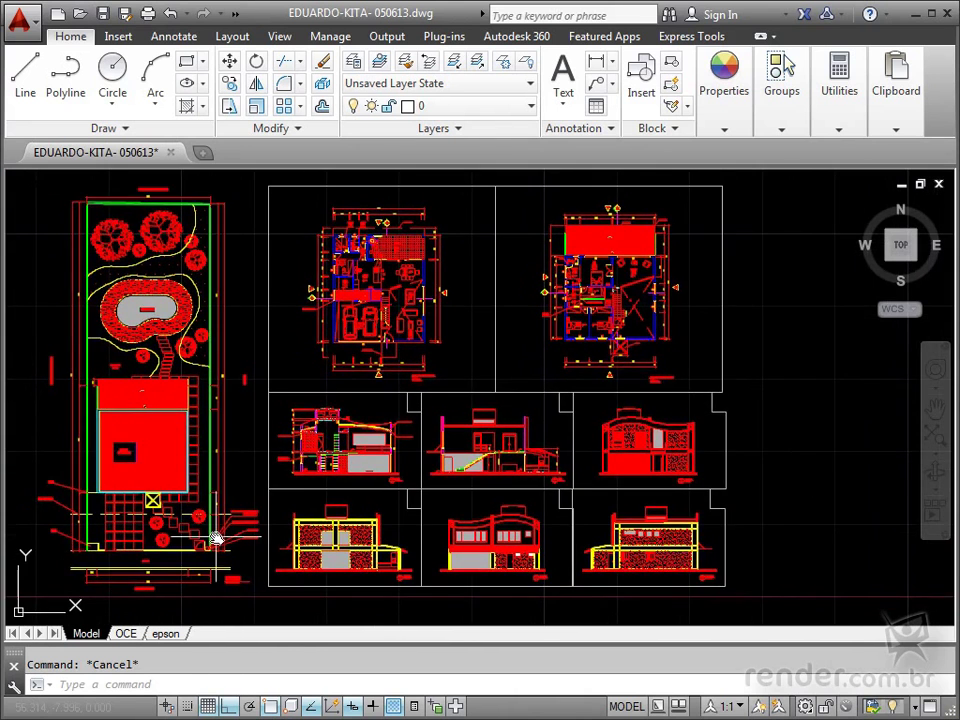
# Zoom out and frame the circular 'localização' location map above the sheet set.
pyautogui.scroll(-4, 215, 540)
pyautogui.scroll(-2, 215, 540)
pyautogui.scroll(-3, 215, 538)
pyautogui.scroll(-2, 220, 555)
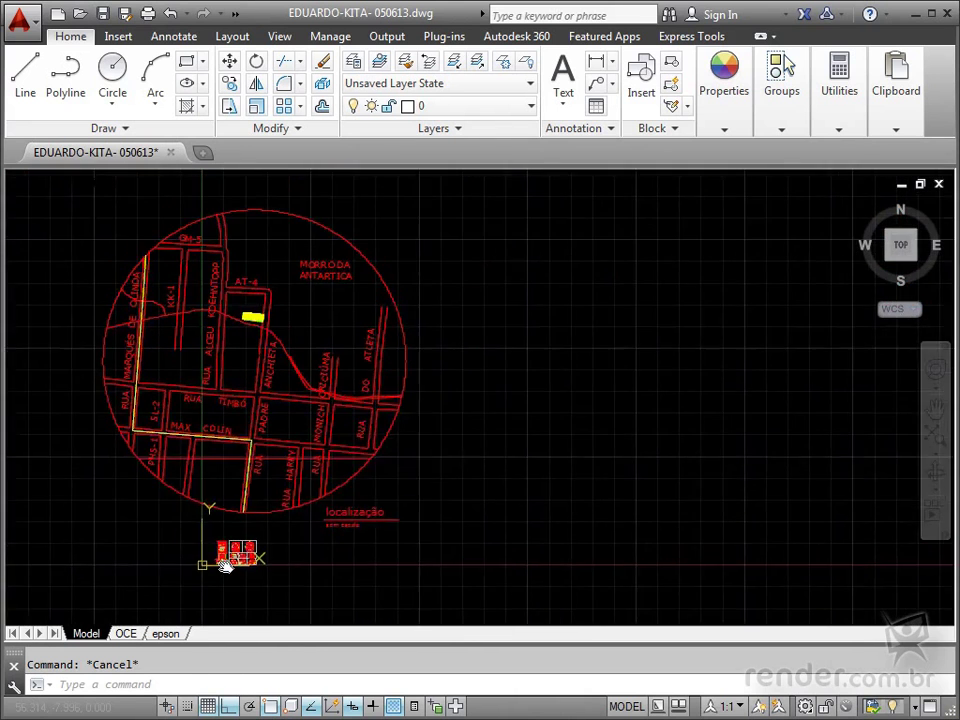
pyautogui.scroll(1, 225, 565)
pyautogui.scroll(1, 189, 522)
pyautogui.scroll(1, 189, 514)
pyautogui.moveTo(189, 514); pyautogui.dragTo(203, 557, button='middle')
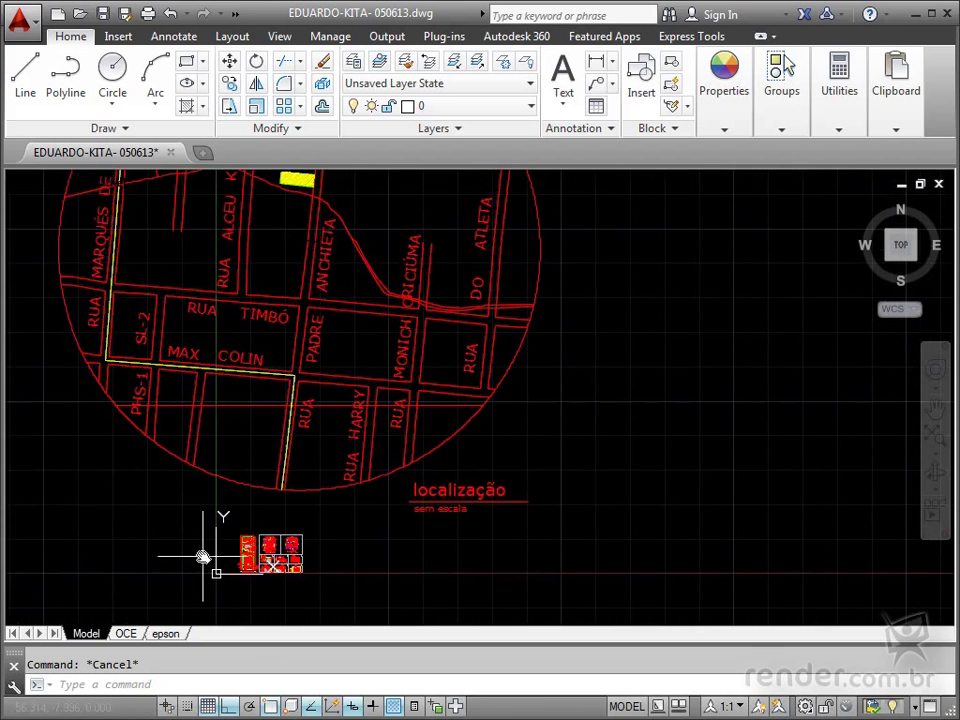
pyautogui.scroll(-2, 185, 500)
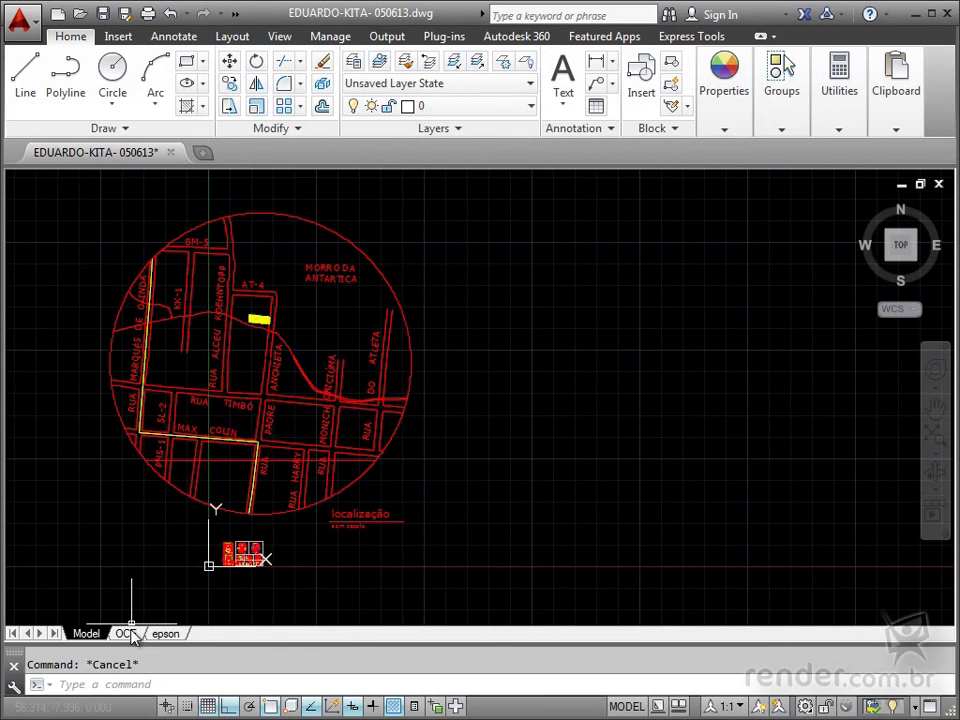
# Switch to the OCE layout, then the epson layout, and zoom out over its sheet viewports.
pyautogui.click(124, 633)
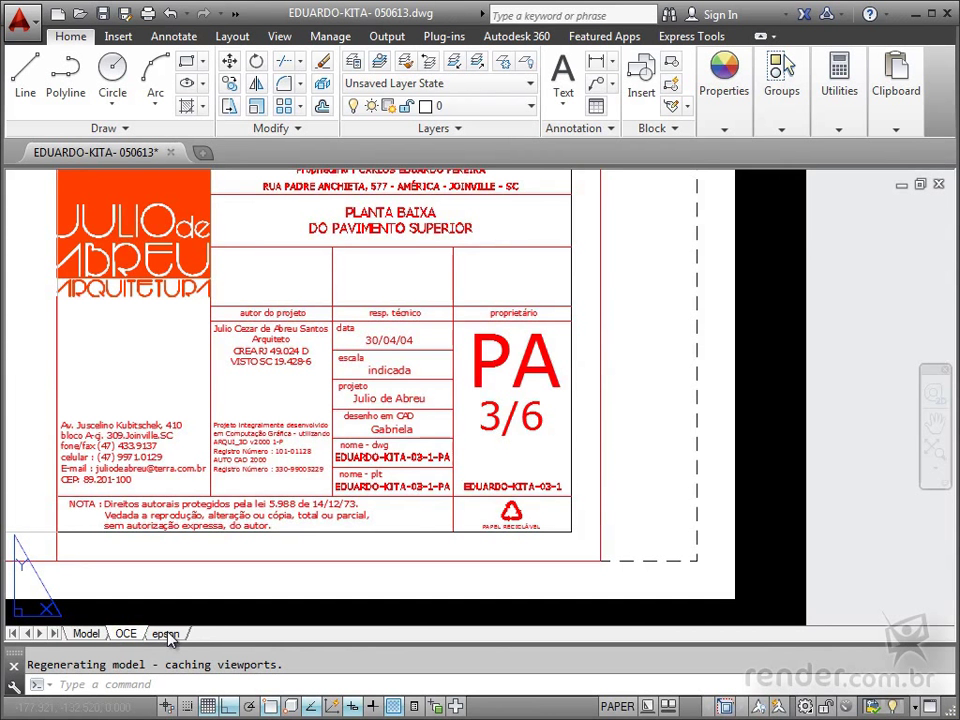
pyautogui.click(166, 634)
pyautogui.scroll(-3, 161, 514)
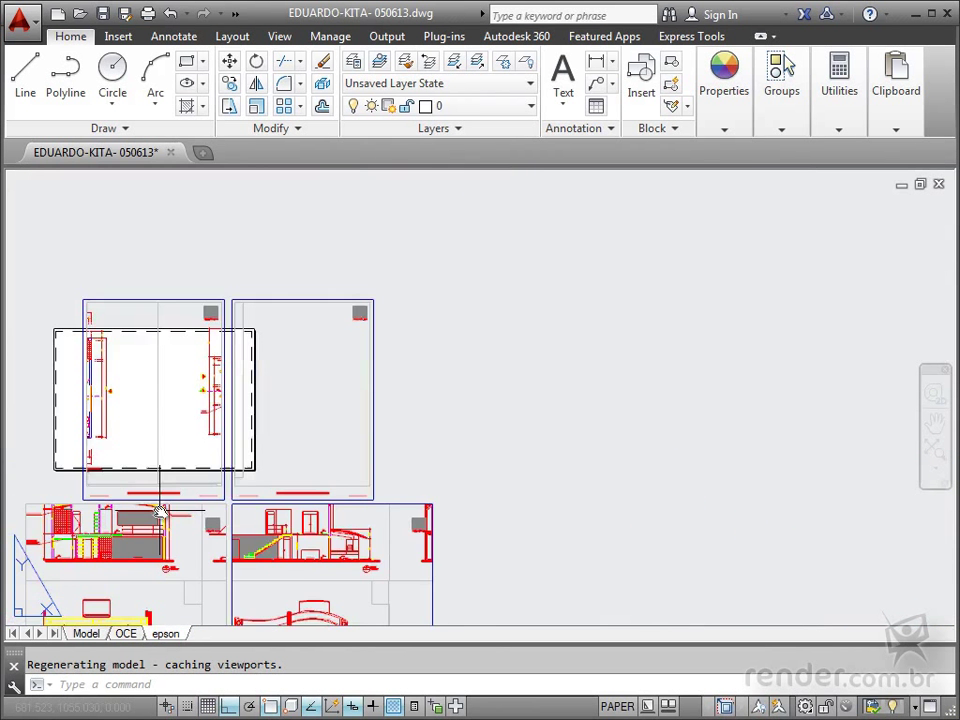
pyautogui.scroll(-2, 253, 422)
pyautogui.moveTo(253, 422); pyautogui.dragTo(257, 343, button='middle')
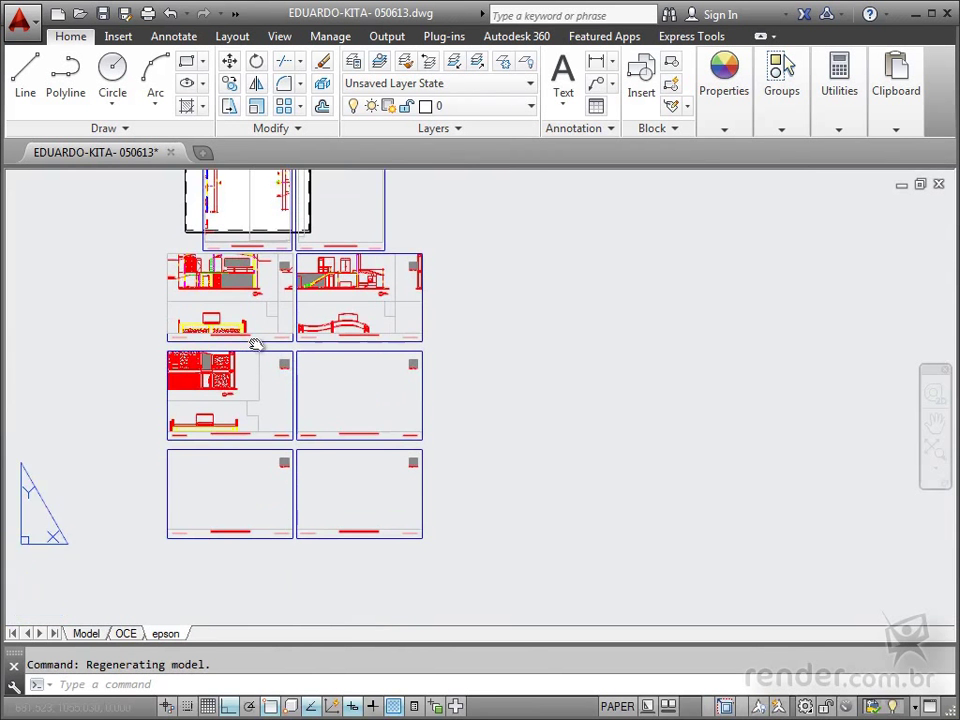
# Switch to the OCE layout and center sheet PA 2/6 with its two floor plans and title block.
pyautogui.click(127, 636)
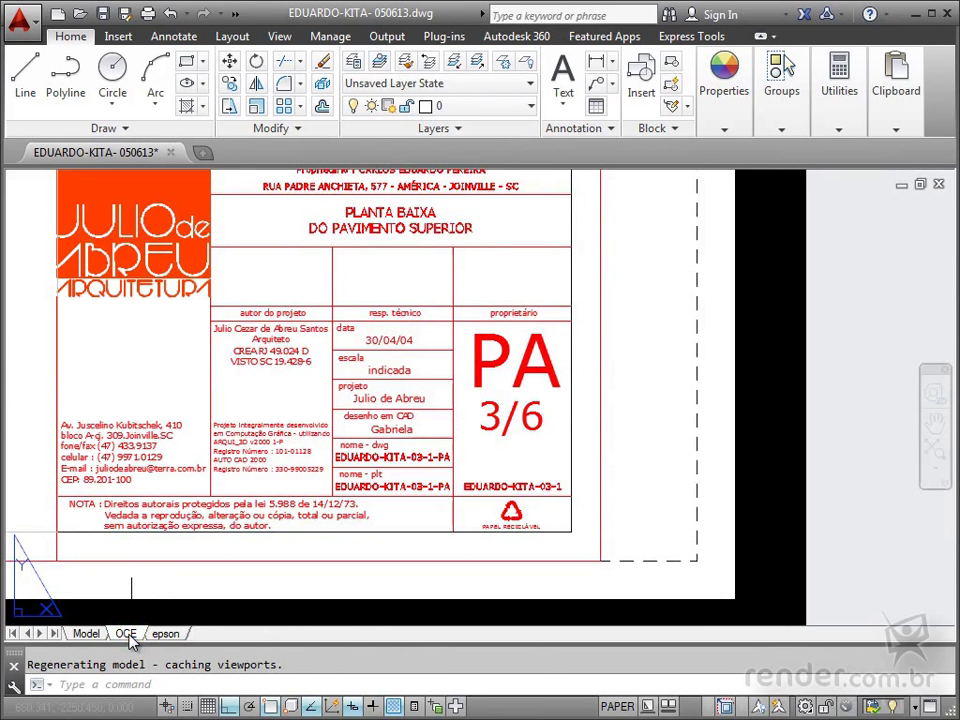
pyautogui.scroll(-5, 214, 422)
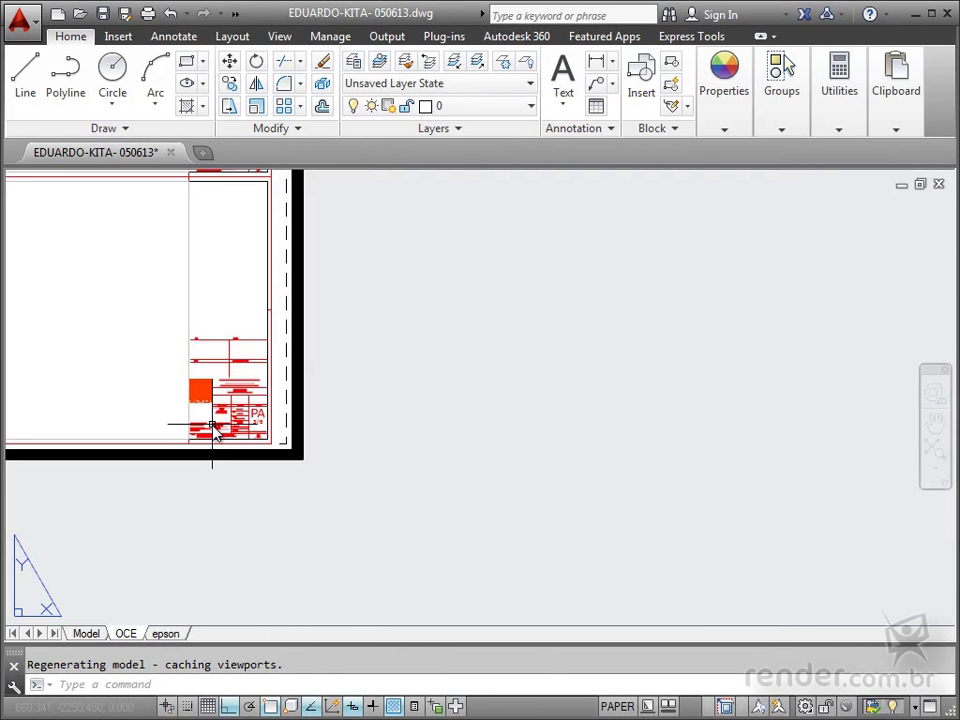
pyautogui.moveTo(214, 422); pyautogui.dragTo(316, 520, button='middle')
pyautogui.moveTo(184, 518)
pyautogui.mouseDown(button='middle')
pyautogui.moveTo(239, 496)
pyautogui.moveTo(236, 578)
pyautogui.mouseUp(button='middle')
pyautogui.moveTo(237, 420); pyautogui.dragTo(237, 538, button='middle')
pyautogui.moveTo(246, 547); pyautogui.dragTo(214, 484, button='middle')
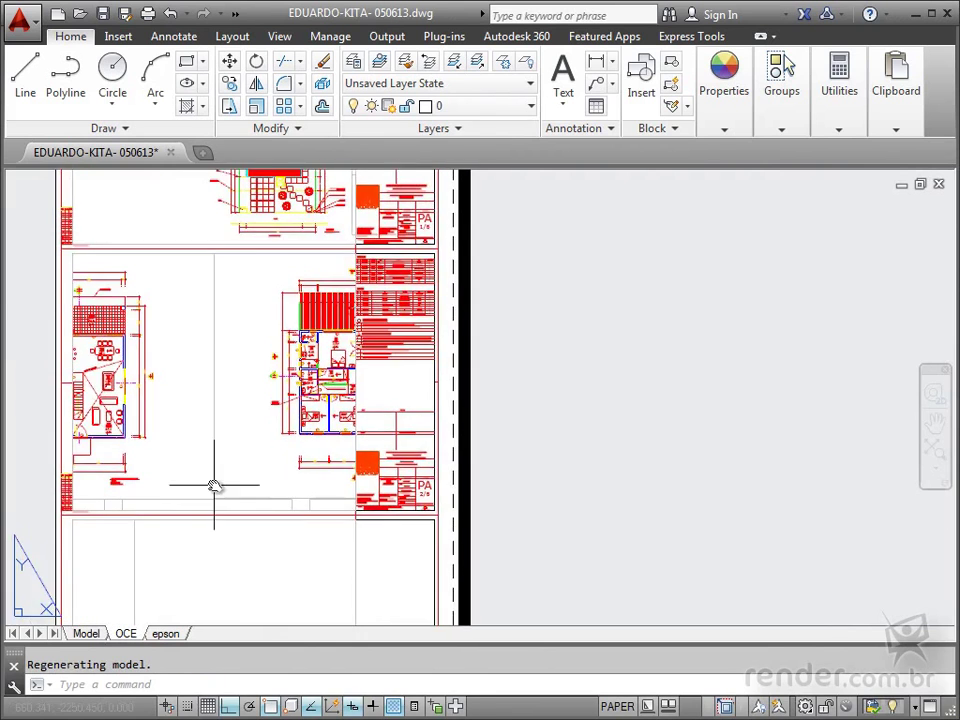
pyautogui.scroll(2, 214, 484)
pyautogui.scroll(2, 214, 484)
pyautogui.moveTo(304, 549); pyautogui.dragTo(290, 566, button='middle')
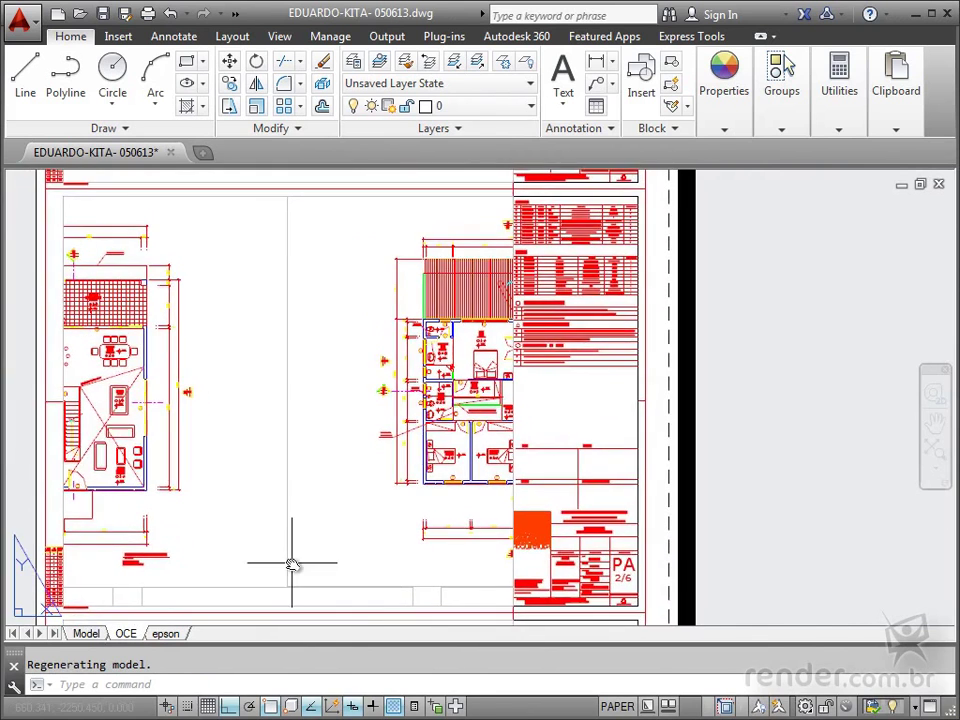